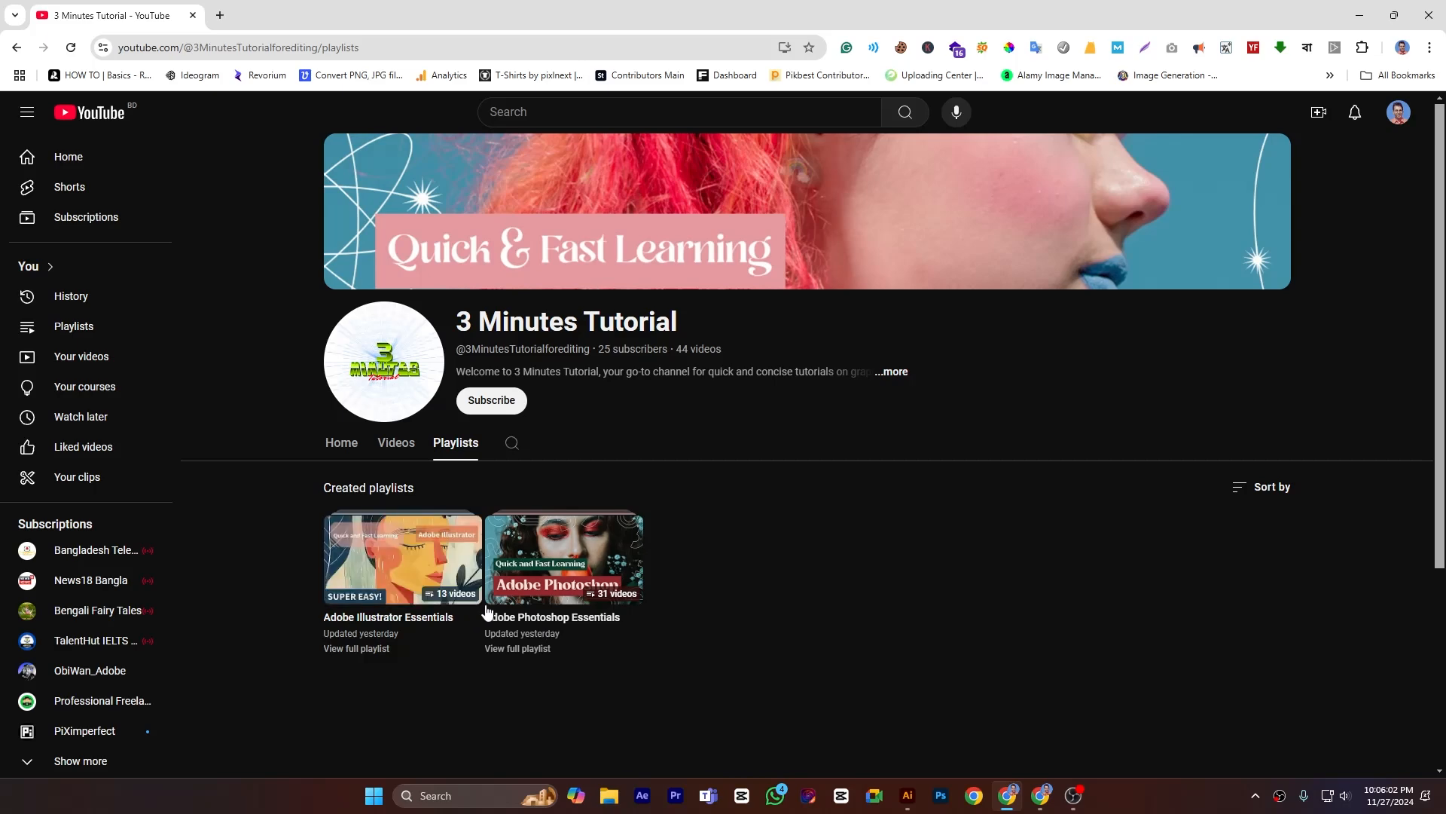
# - Switch to Illustrator and place placeholder text along the circle's outline with the Type on a Path tool, starting near its left anchor
pyautogui.click(908, 796)
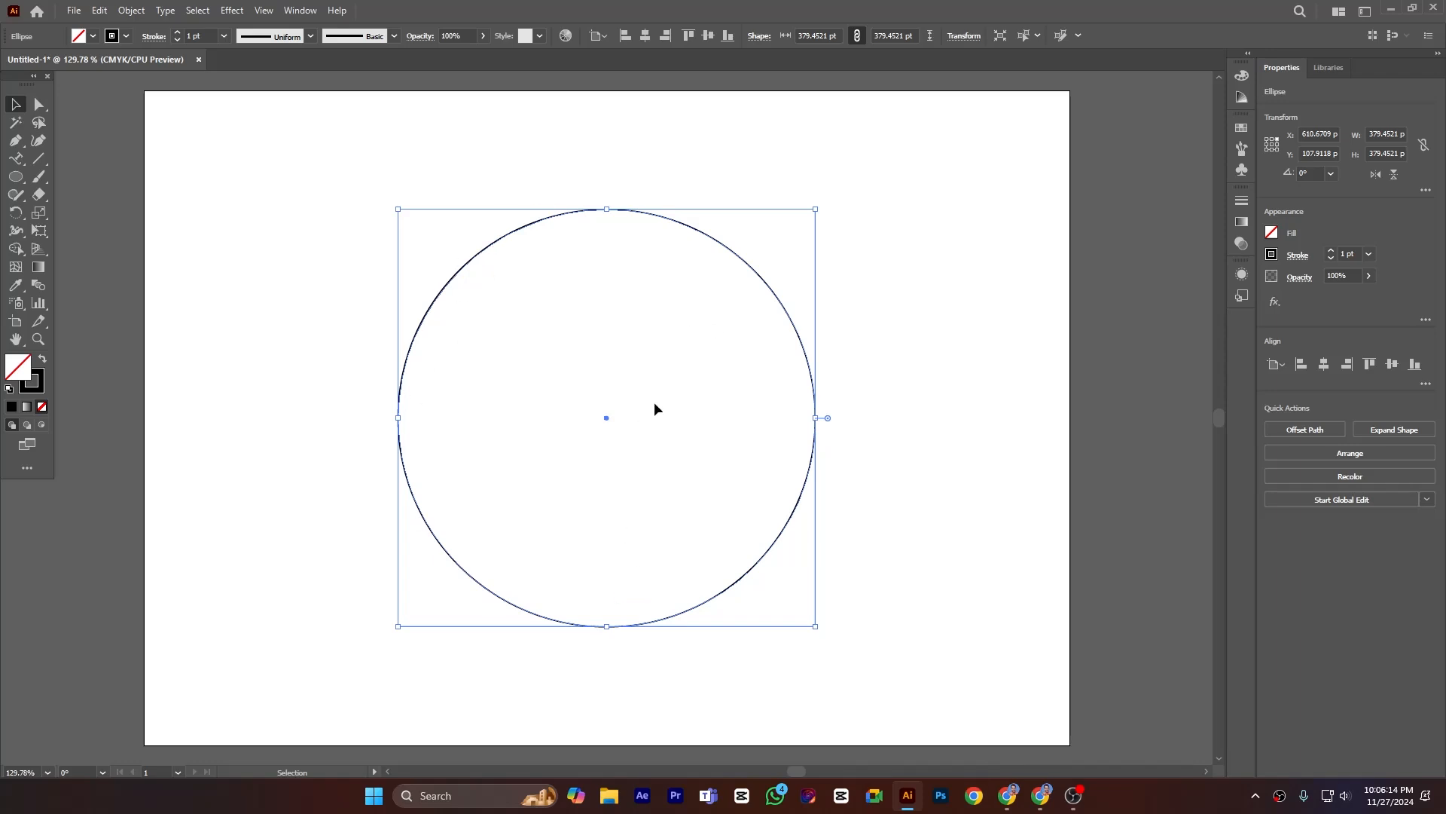
pyautogui.click(21, 163)
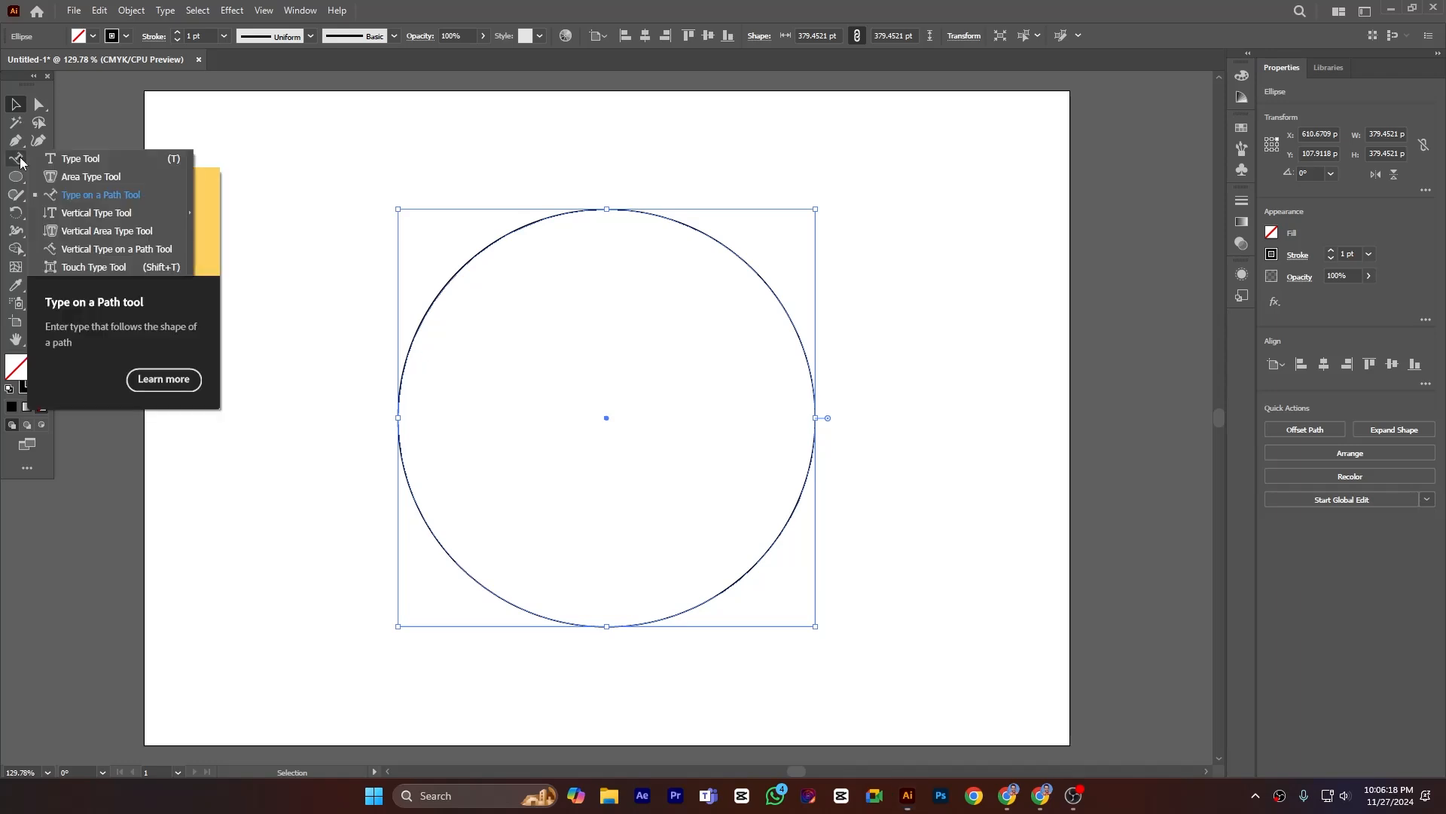
pyautogui.click(96, 195)
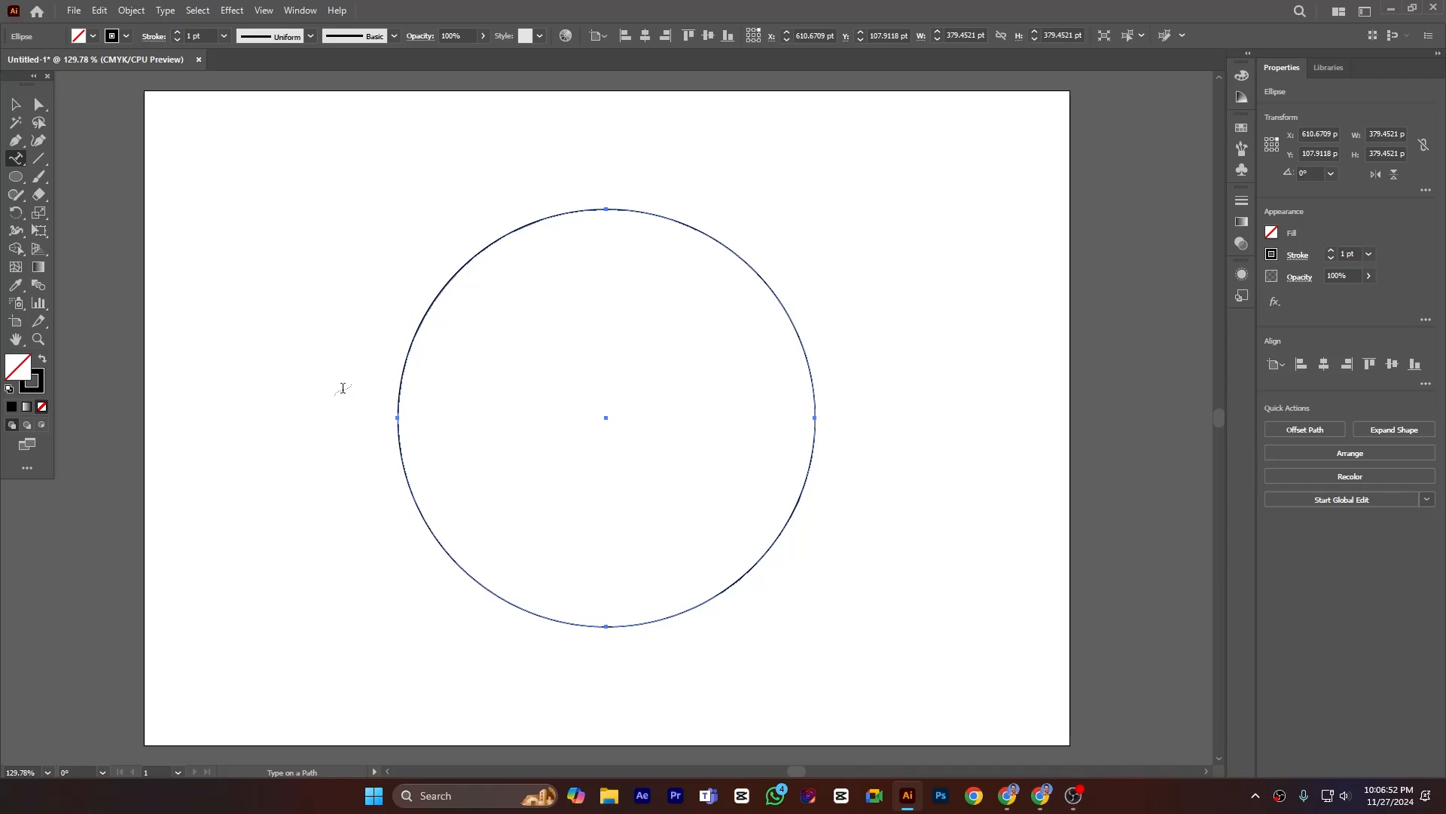
pyautogui.click(400, 398)
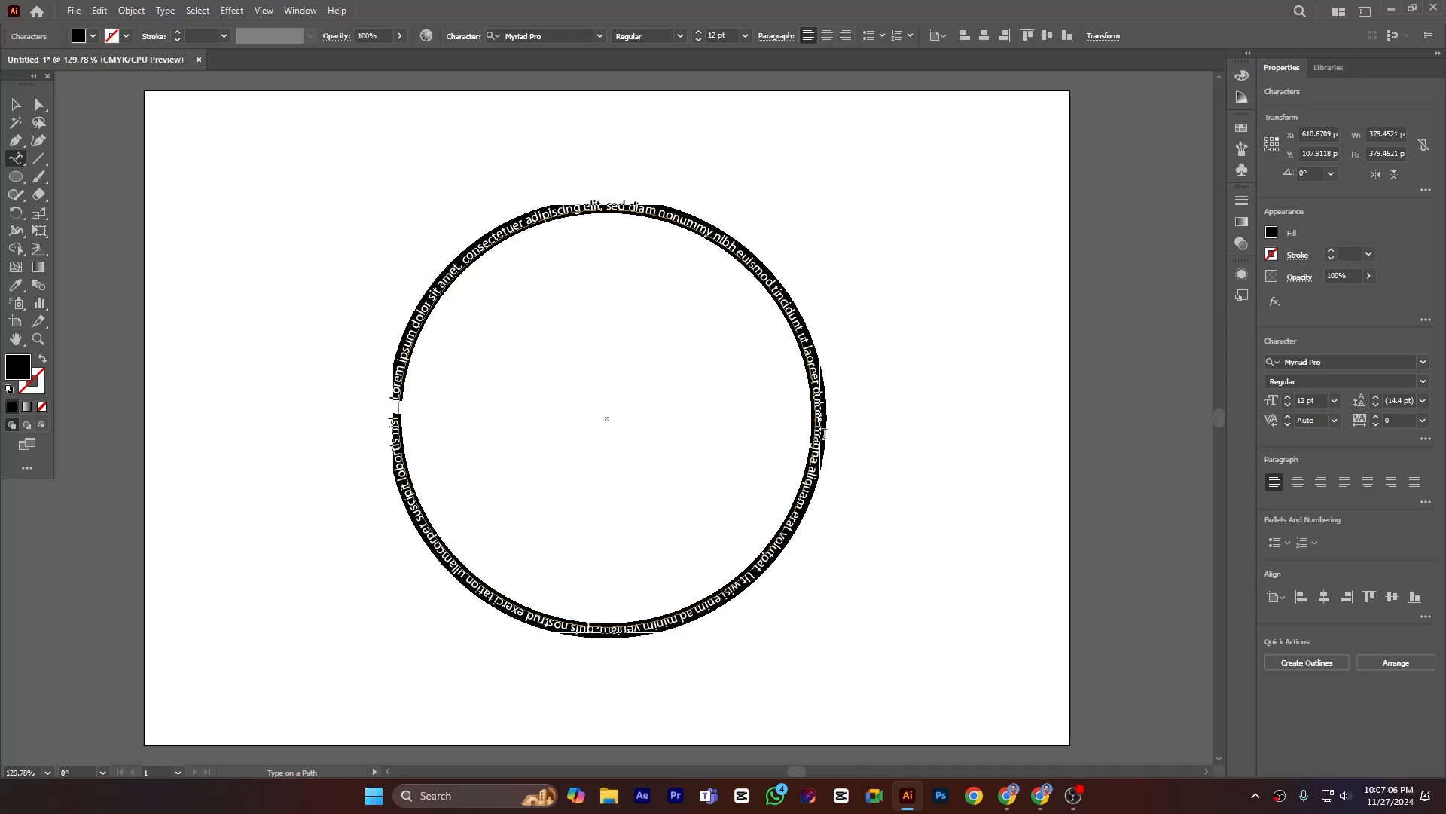
# - Delete all the placeholder text on the circle after the words "tincidunt ut"
pyautogui.doubleClick(807, 346)
pyautogui.click(807, 346)
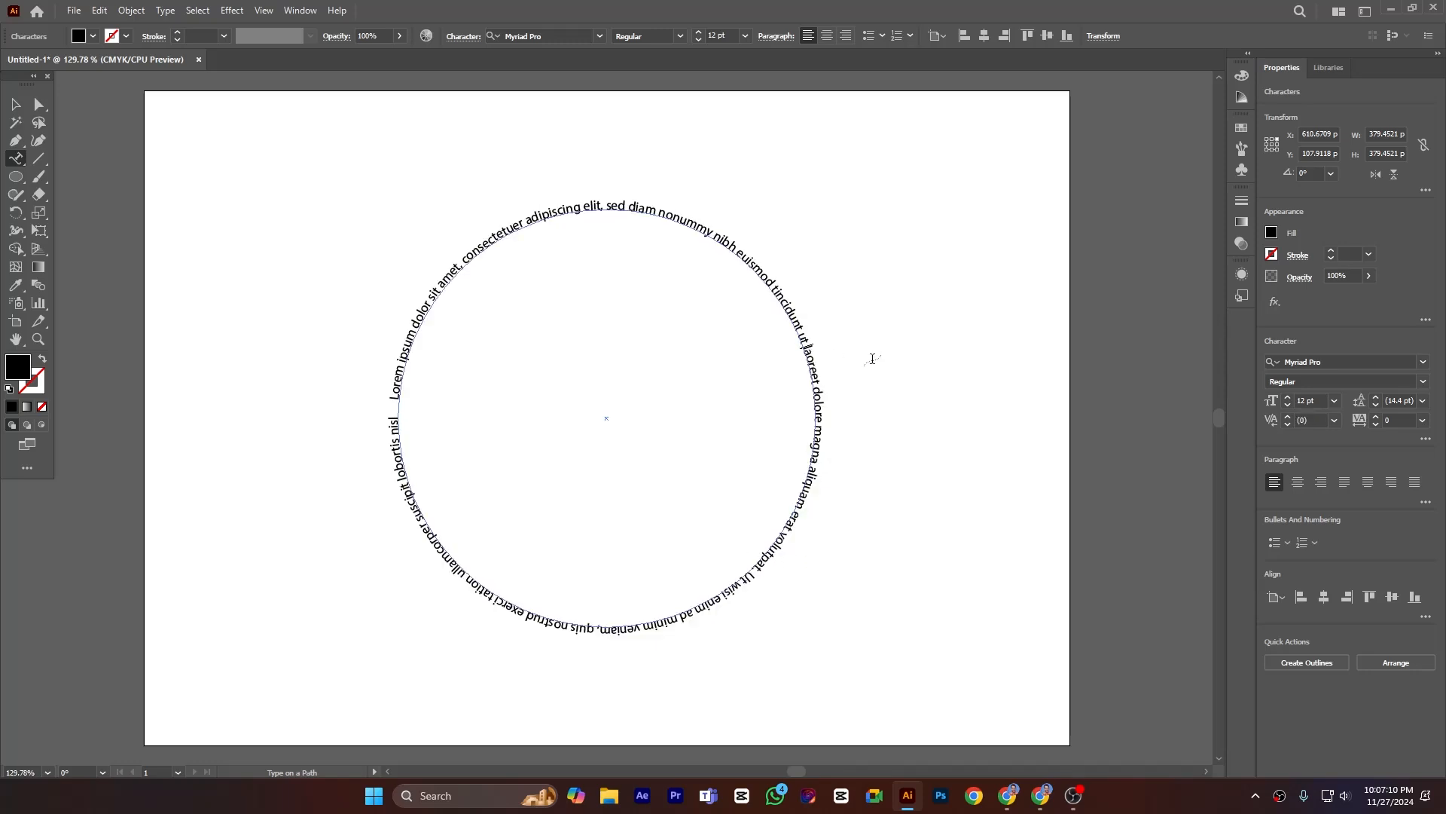
pyautogui.hotkey('ctrl', 'shift', 'End')
pyautogui.press('Delete')
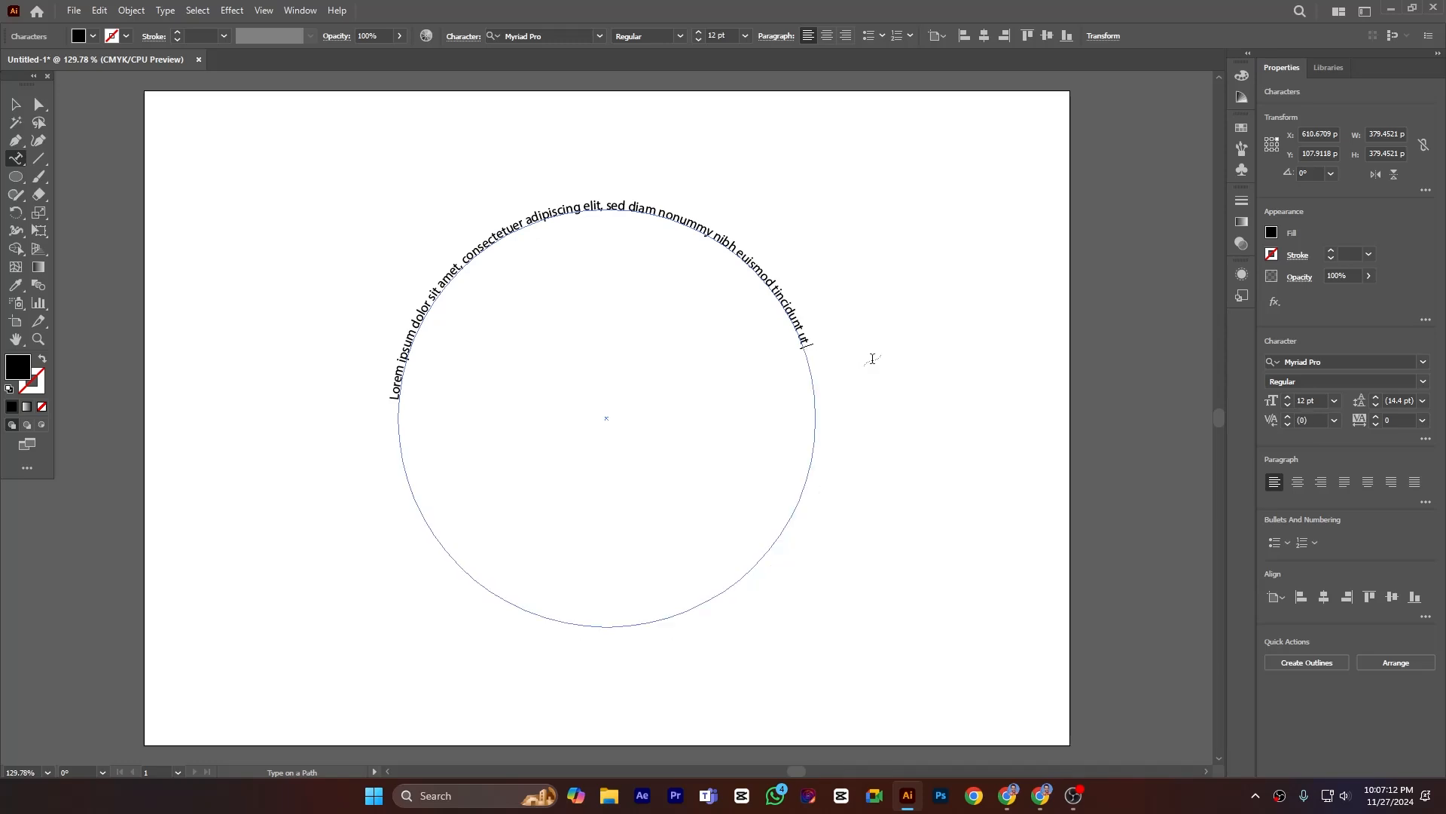
# - Bring the path text's end bracket in to its last word and slide the text so it is centred over the circle's upper arc
pyautogui.click(17, 106)
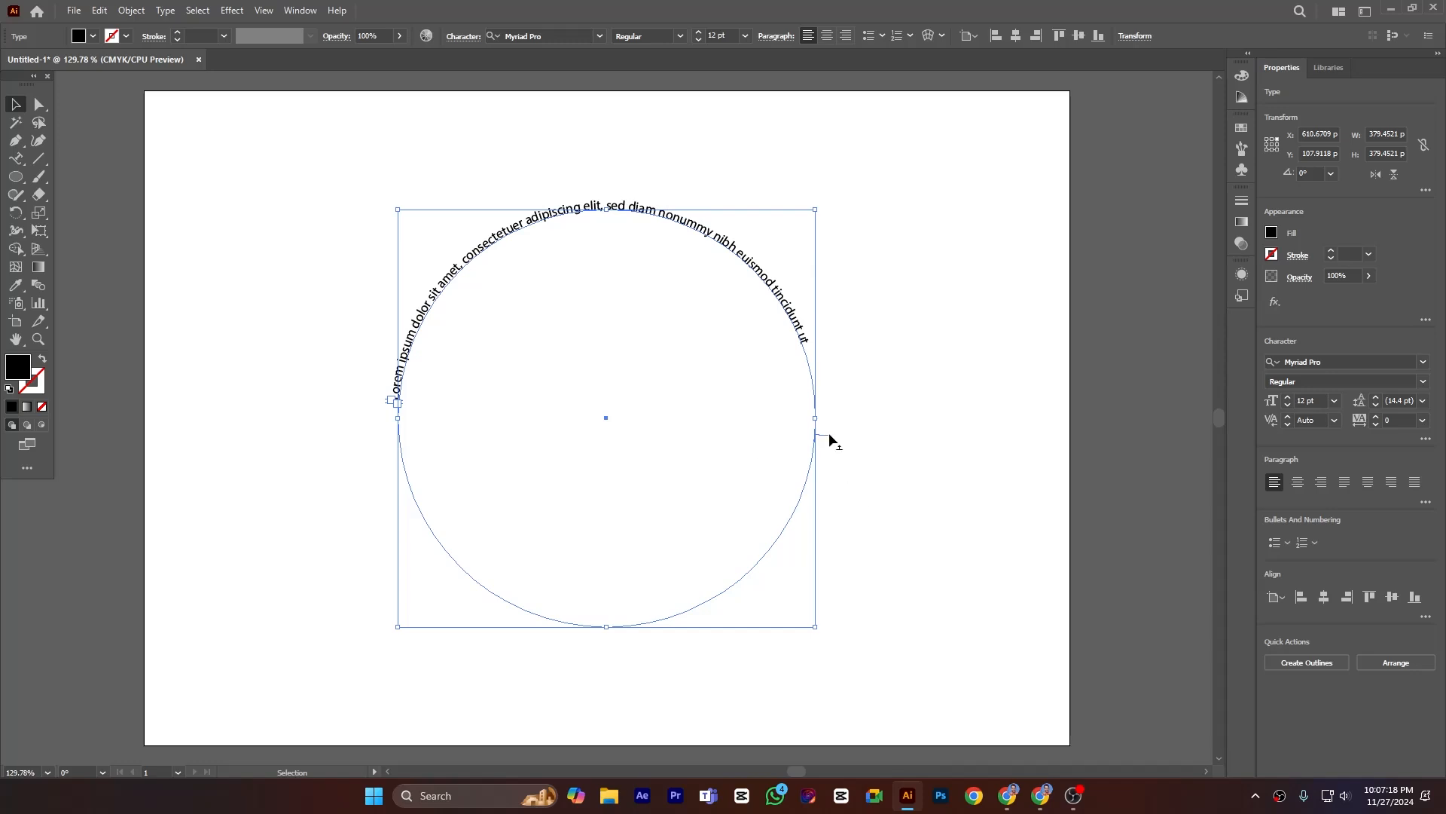
pyautogui.moveTo(829, 432); pyautogui.dragTo(826, 392)
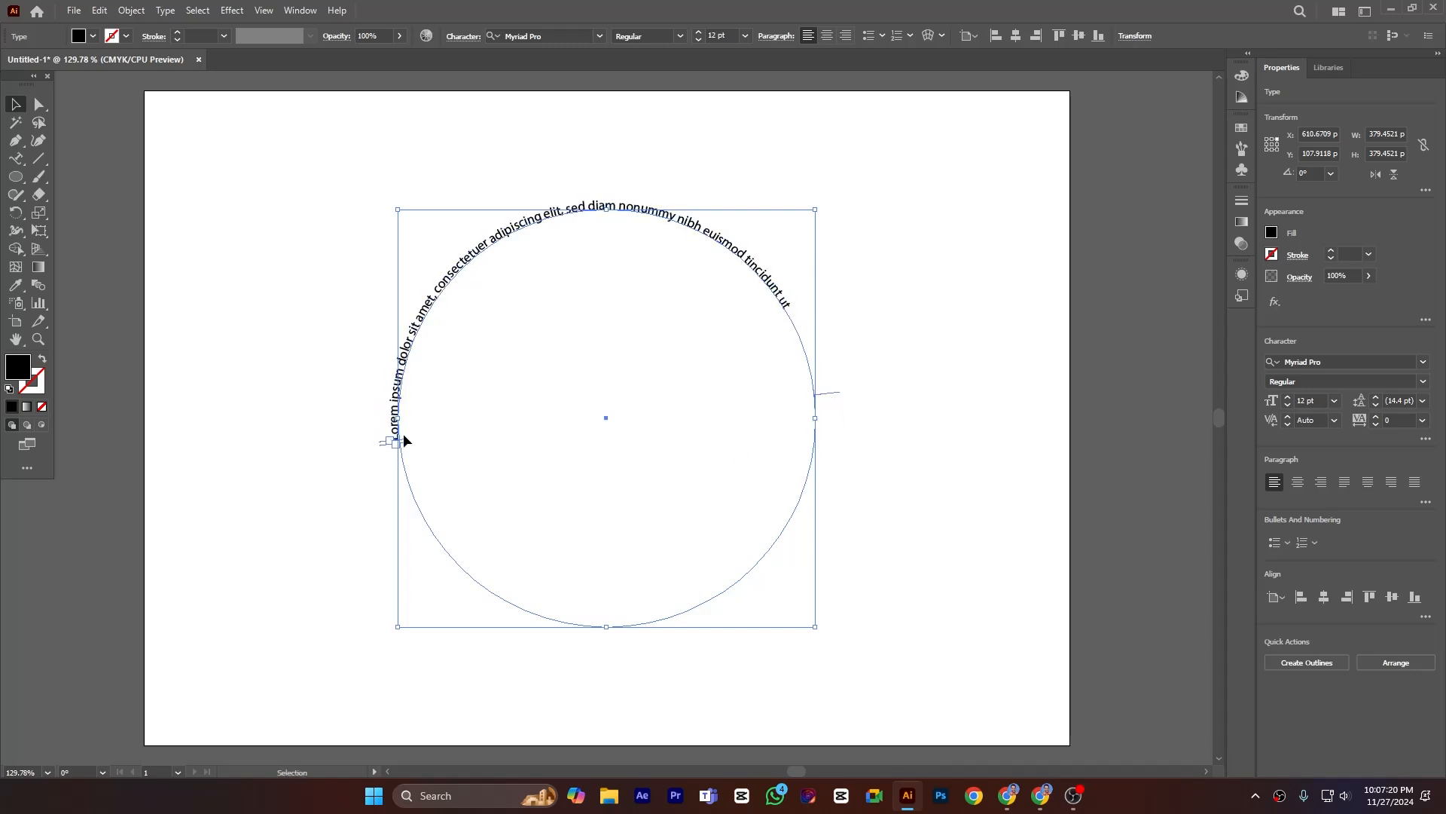
pyautogui.moveTo(383, 442); pyautogui.dragTo(727, 576)
pyautogui.moveTo(830, 315); pyautogui.dragTo(821, 292)
pyautogui.moveTo(384, 442)
pyautogui.mouseDown()
pyautogui.moveTo(381, 396)
pyautogui.moveTo(369, 466)
pyautogui.mouseUp()
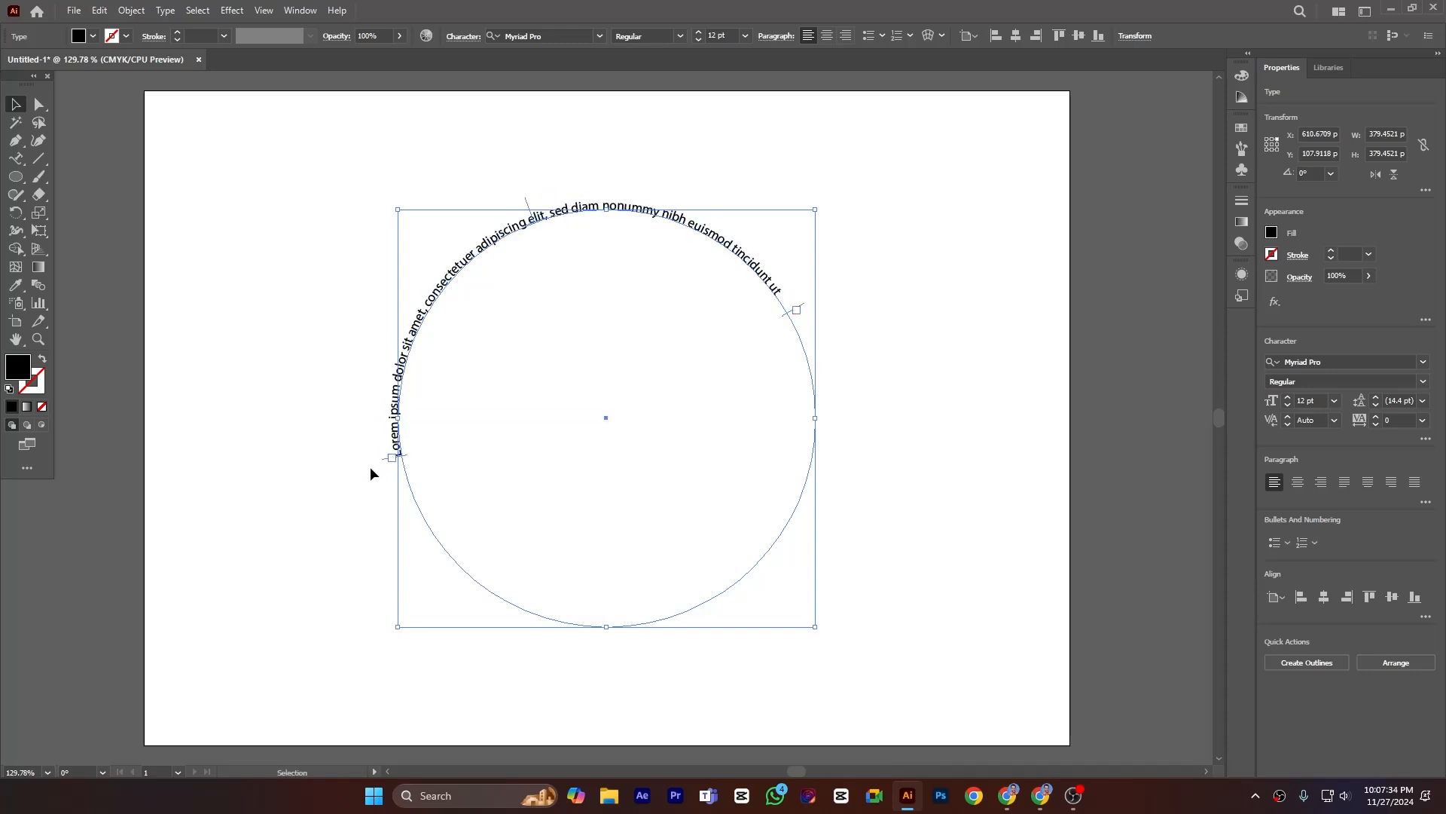
pyautogui.moveTo(383, 456); pyautogui.dragTo(381, 440)
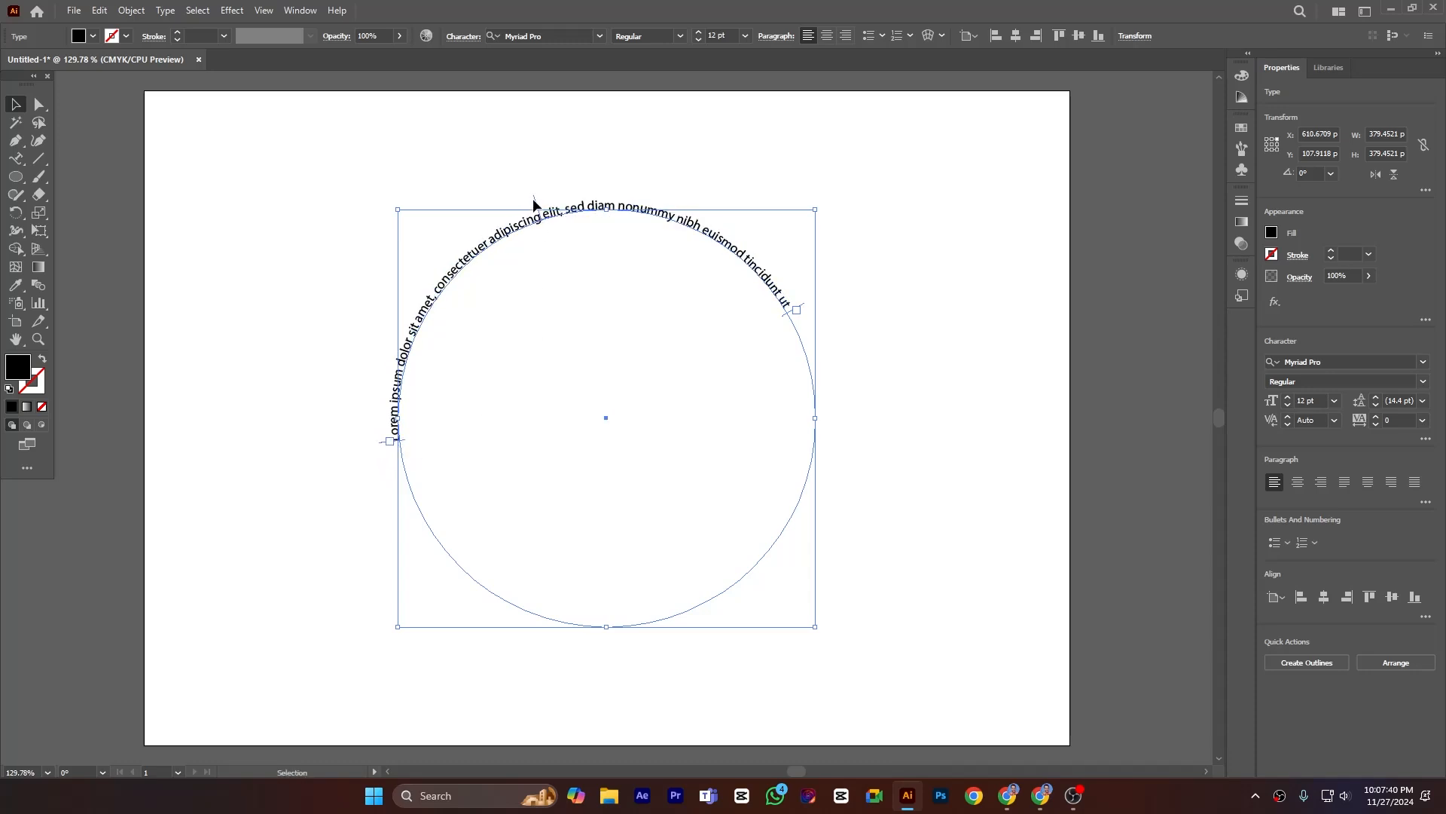
pyautogui.moveTo(534, 201); pyautogui.dragTo(600, 201)
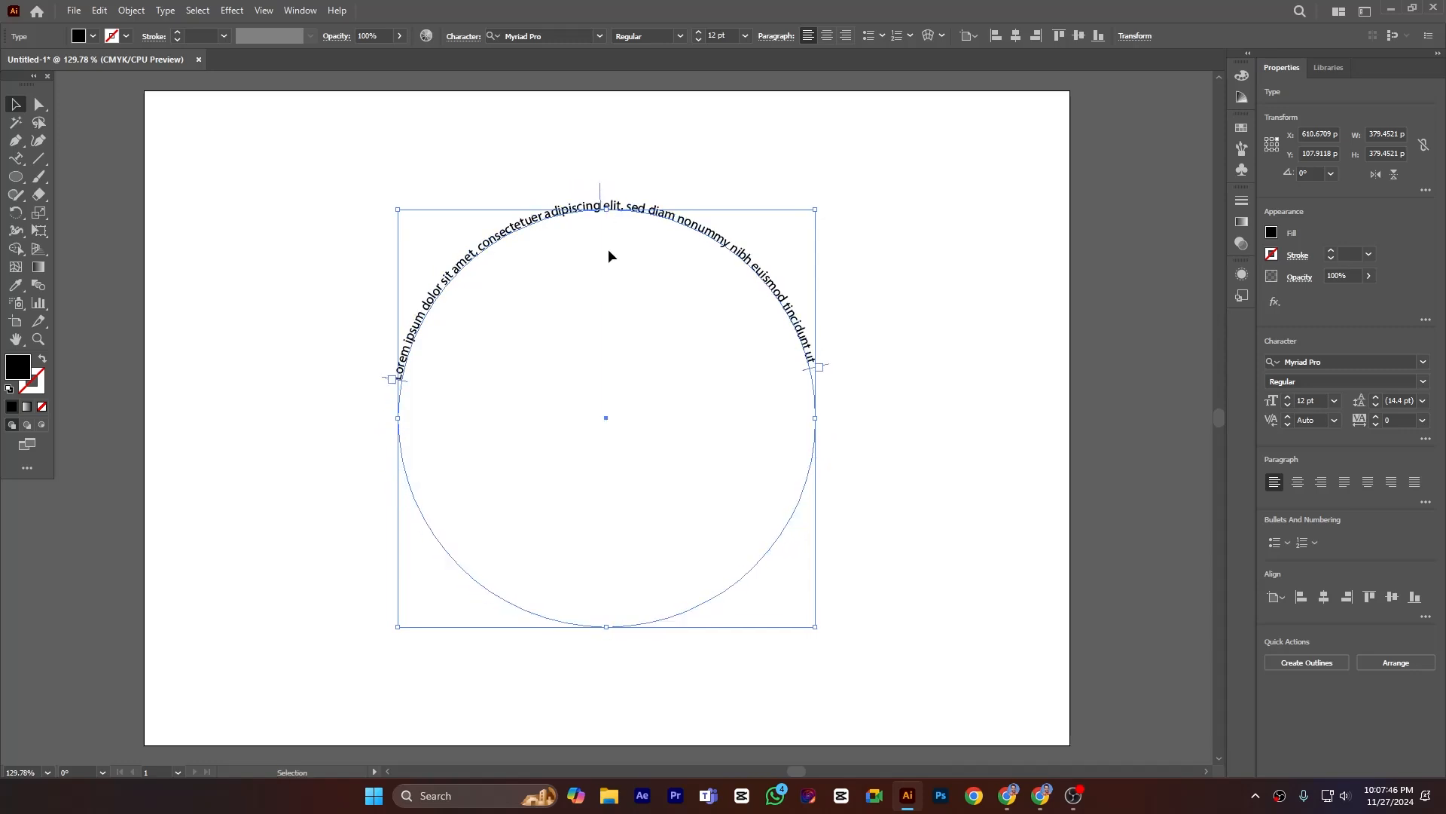
# - Flip the path text to the inside of the circle and slide it around to the lower half
pyautogui.moveTo(599, 183); pyautogui.dragTo(660, 313)
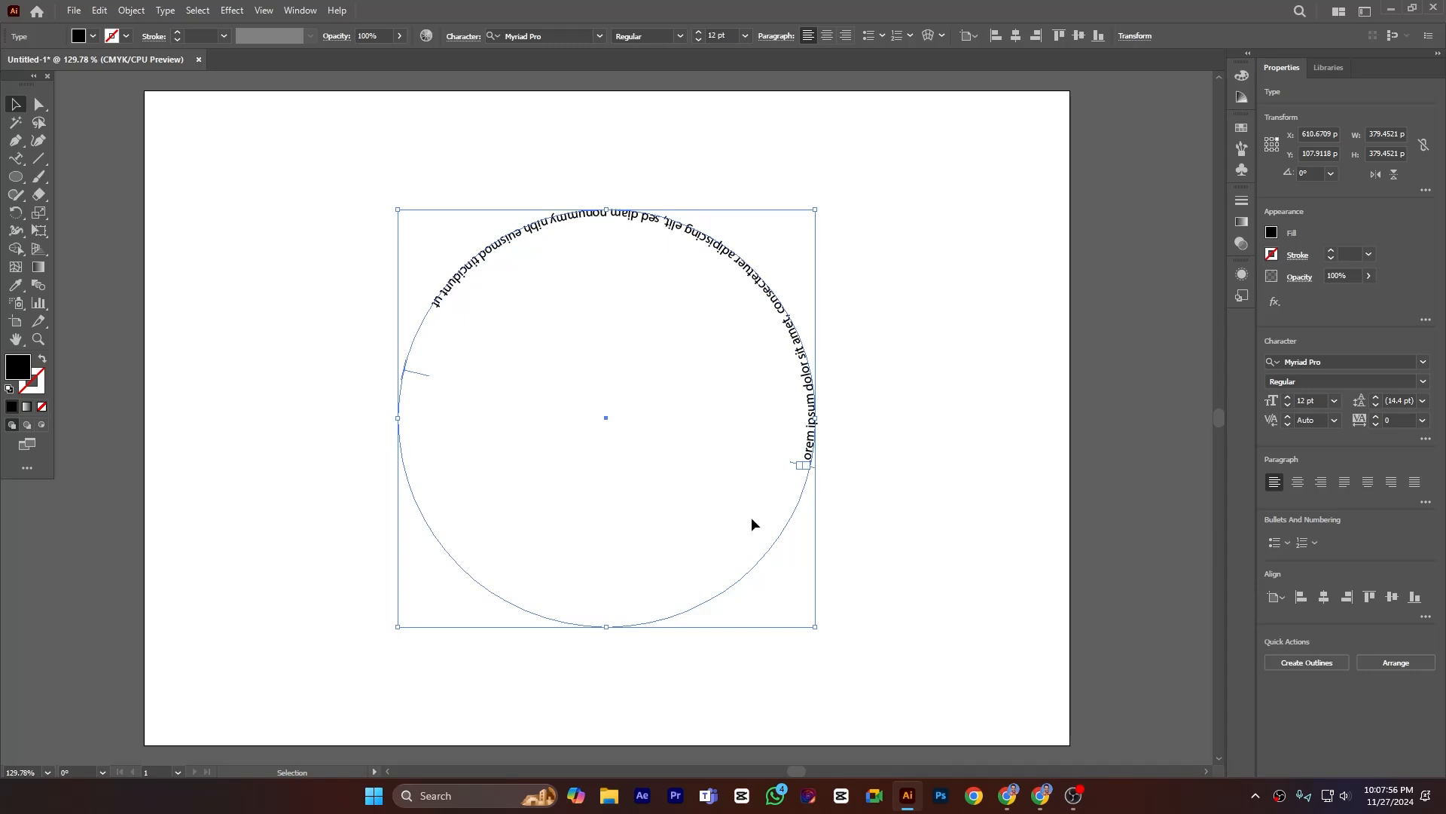
pyautogui.moveTo(805, 387)
pyautogui.mouseDown()
pyautogui.moveTo(807, 411)
pyautogui.moveTo(804, 391)
pyautogui.mouseUp()
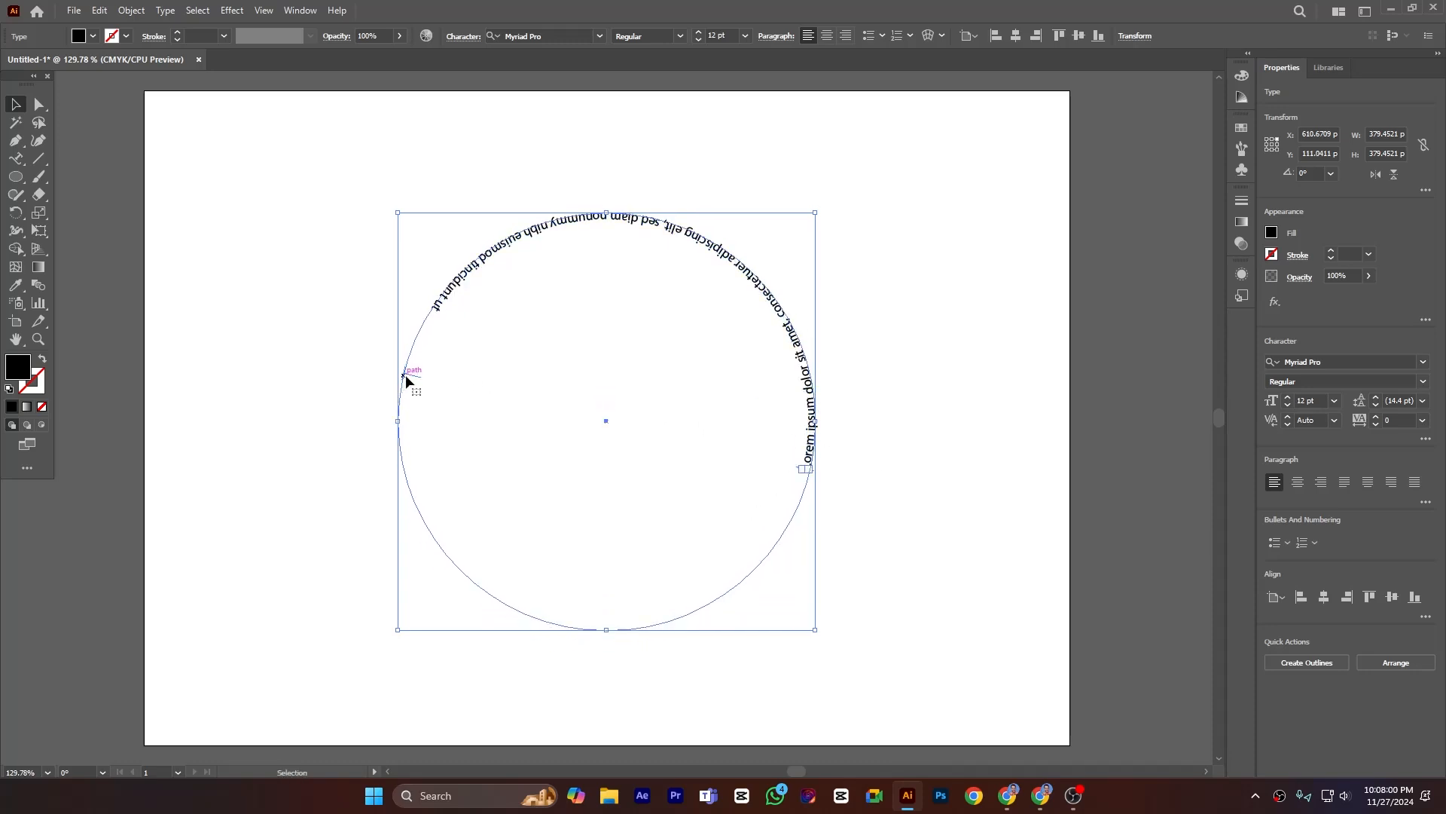
pyautogui.moveTo(417, 373); pyautogui.dragTo(636, 417)
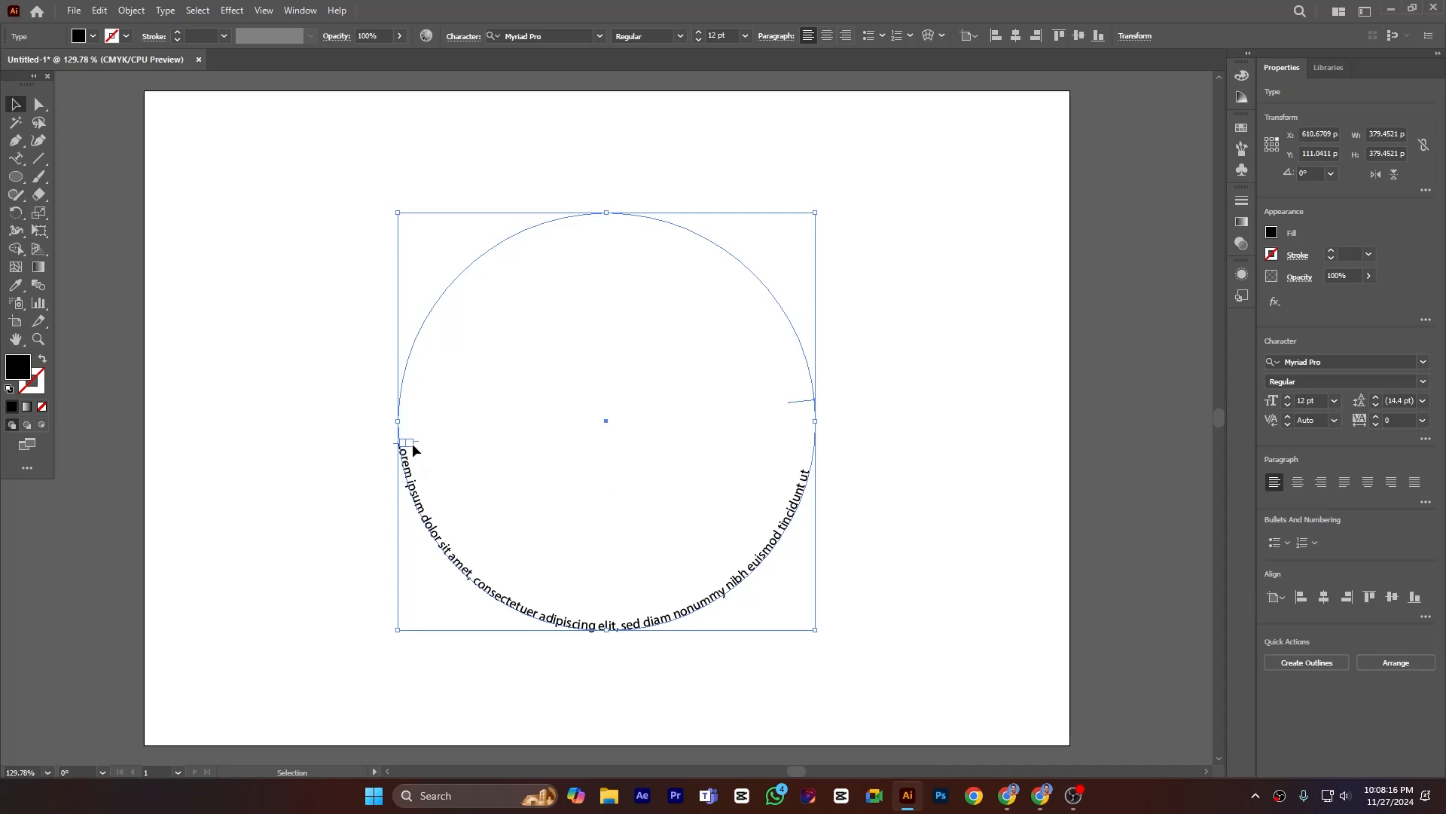
# - Reshape the circular path by moving its top anchor to about Y 227 pt and its right anchor to about Y 364 pt
pyautogui.click(39, 104)
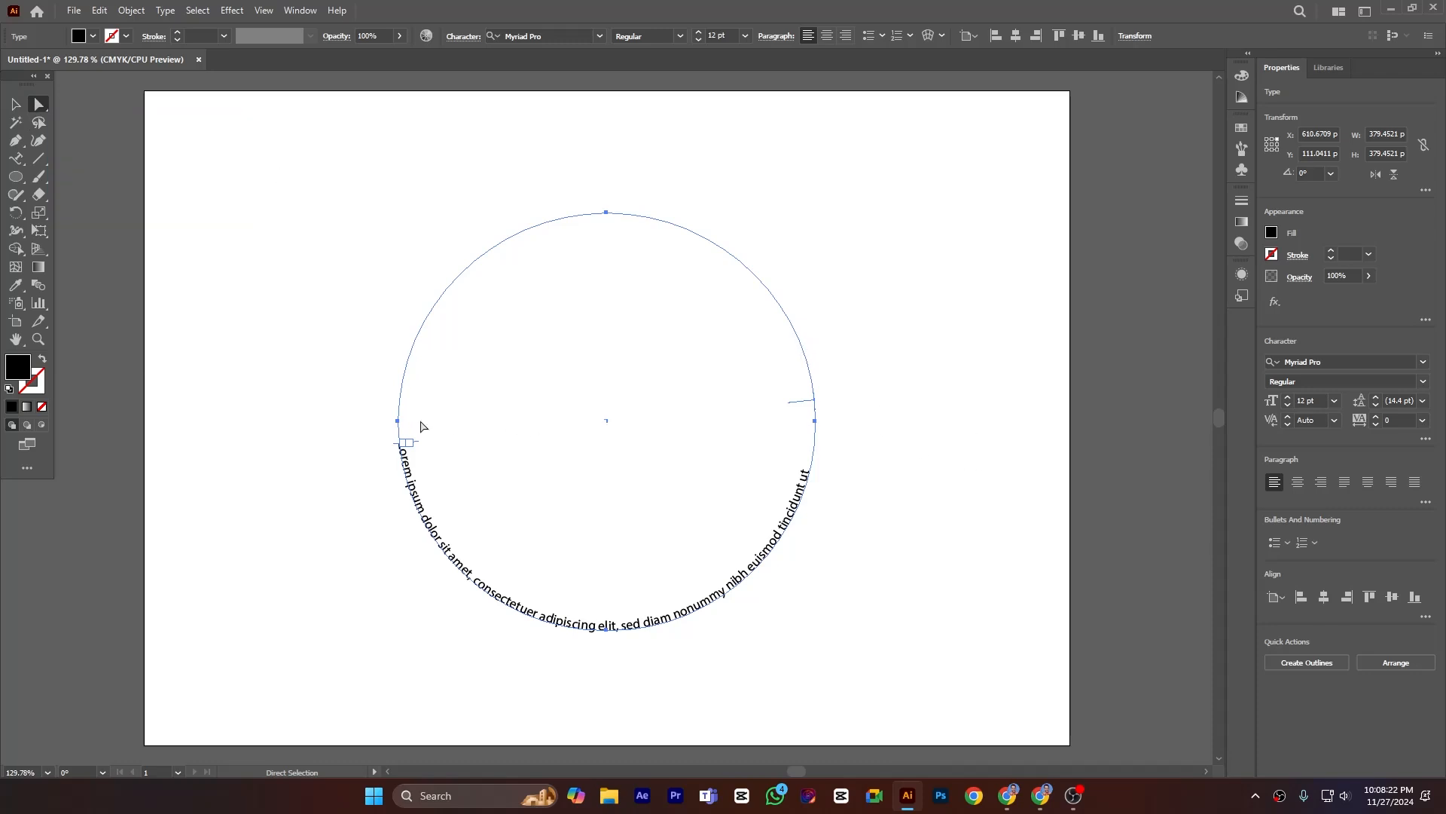
pyautogui.click(397, 421)
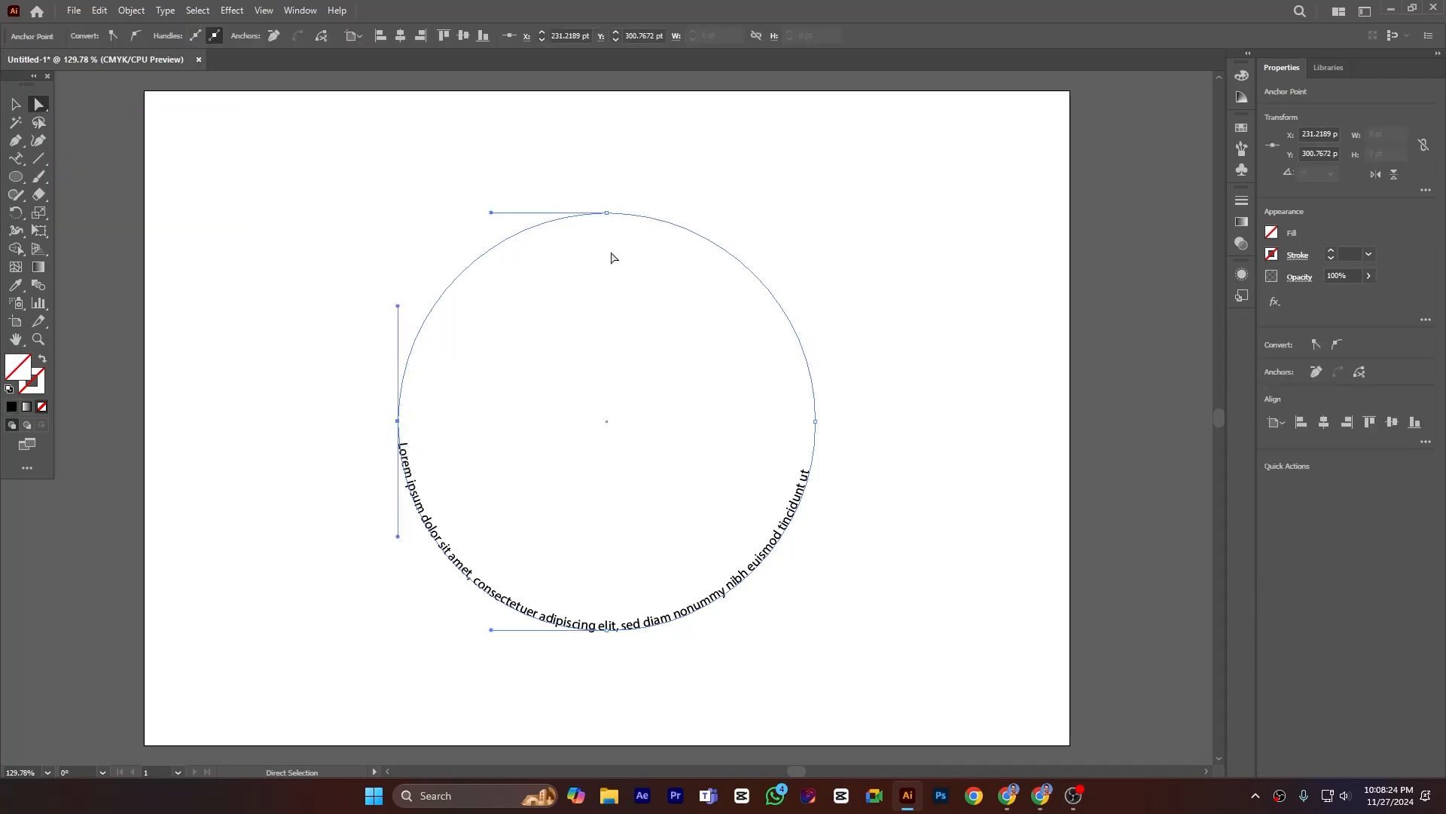
pyautogui.moveTo(607, 214); pyautogui.dragTo(610, 345)
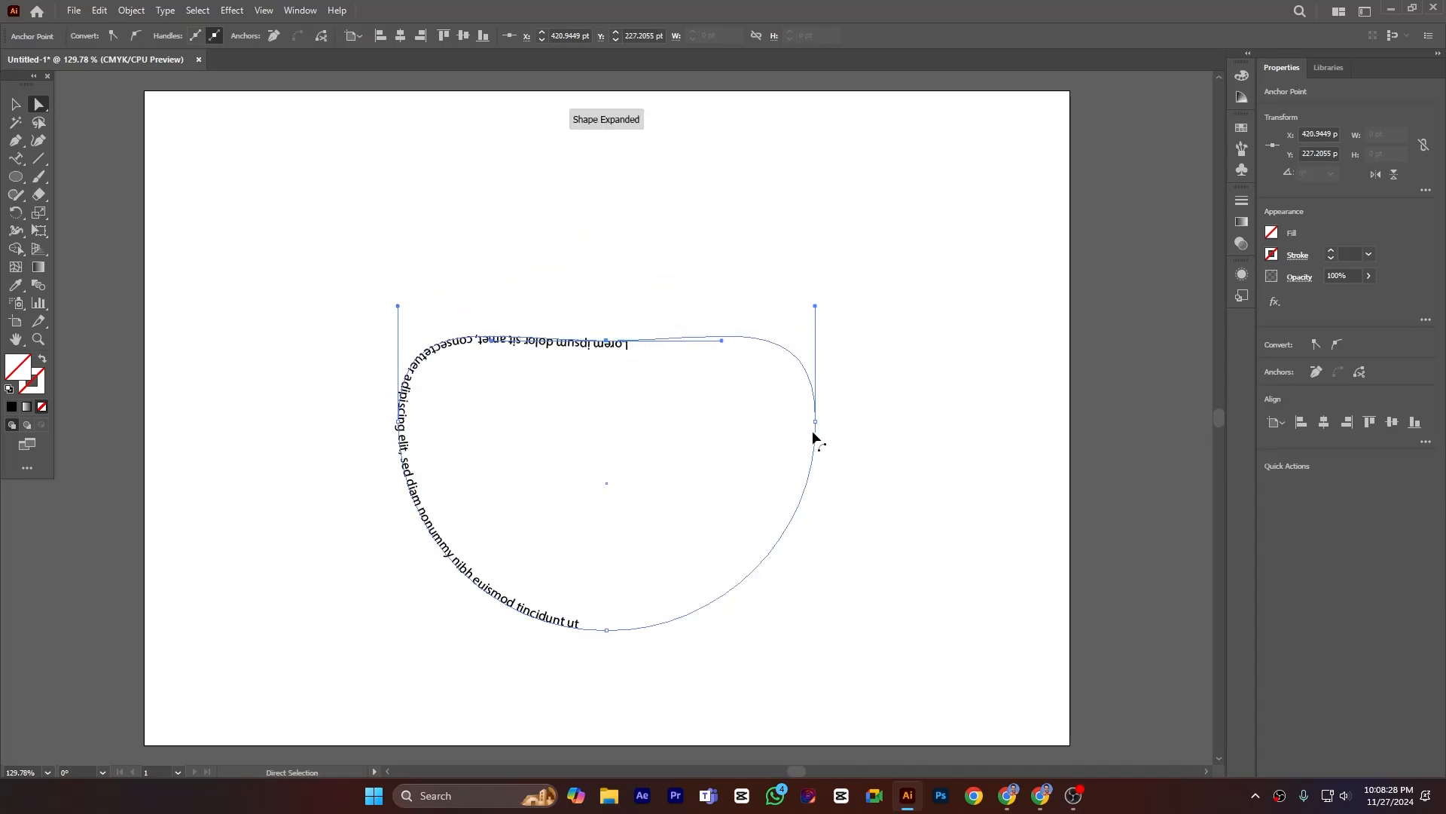
pyautogui.moveTo(816, 423); pyautogui.dragTo(811, 493)
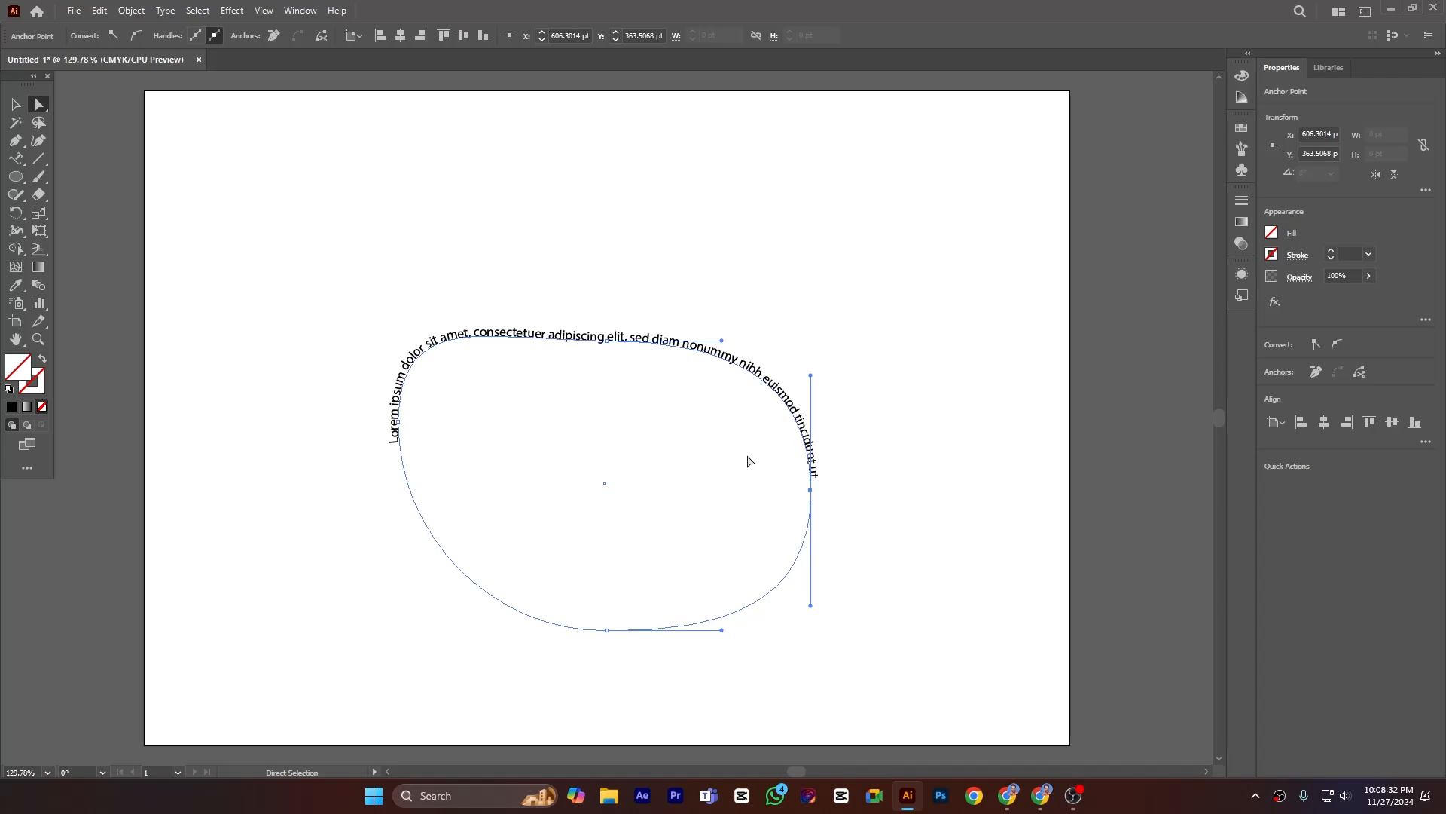
# - Reselect the text, slide it along the reshaped path towards the lower left, and bring its end bracket in to the last word
pyautogui.click(14, 105)
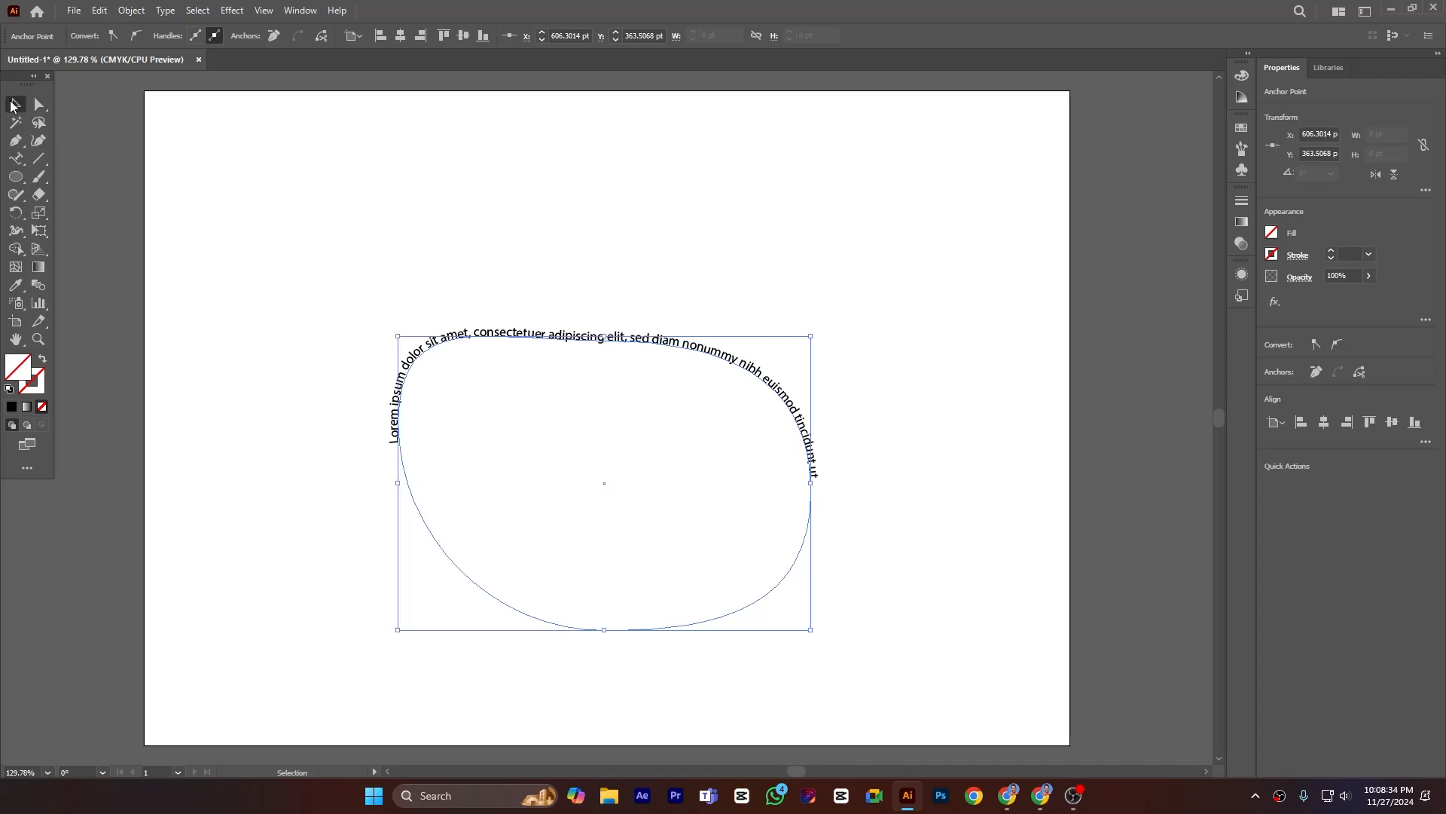
pyautogui.click(39, 104)
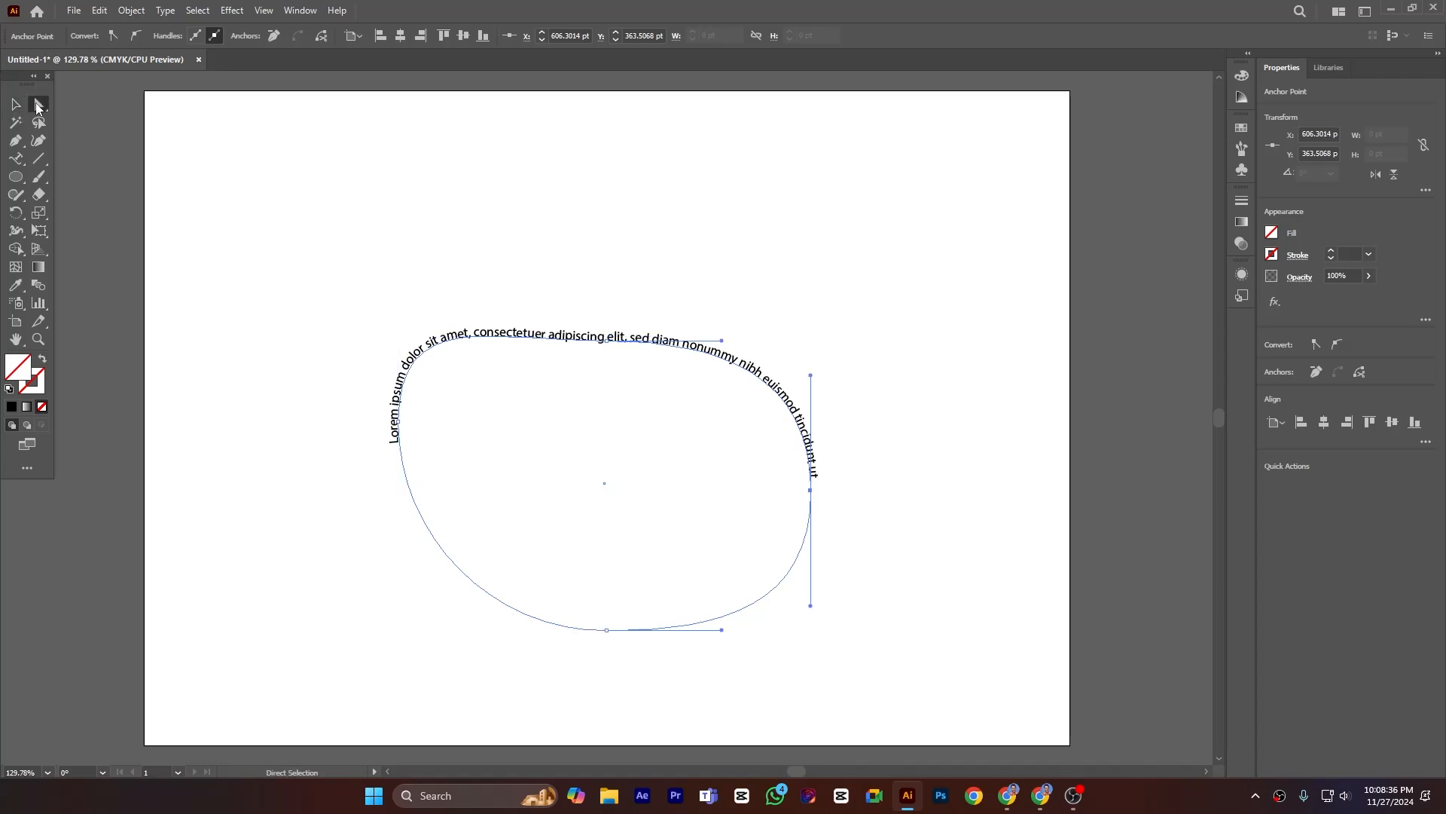
pyautogui.click(618, 347)
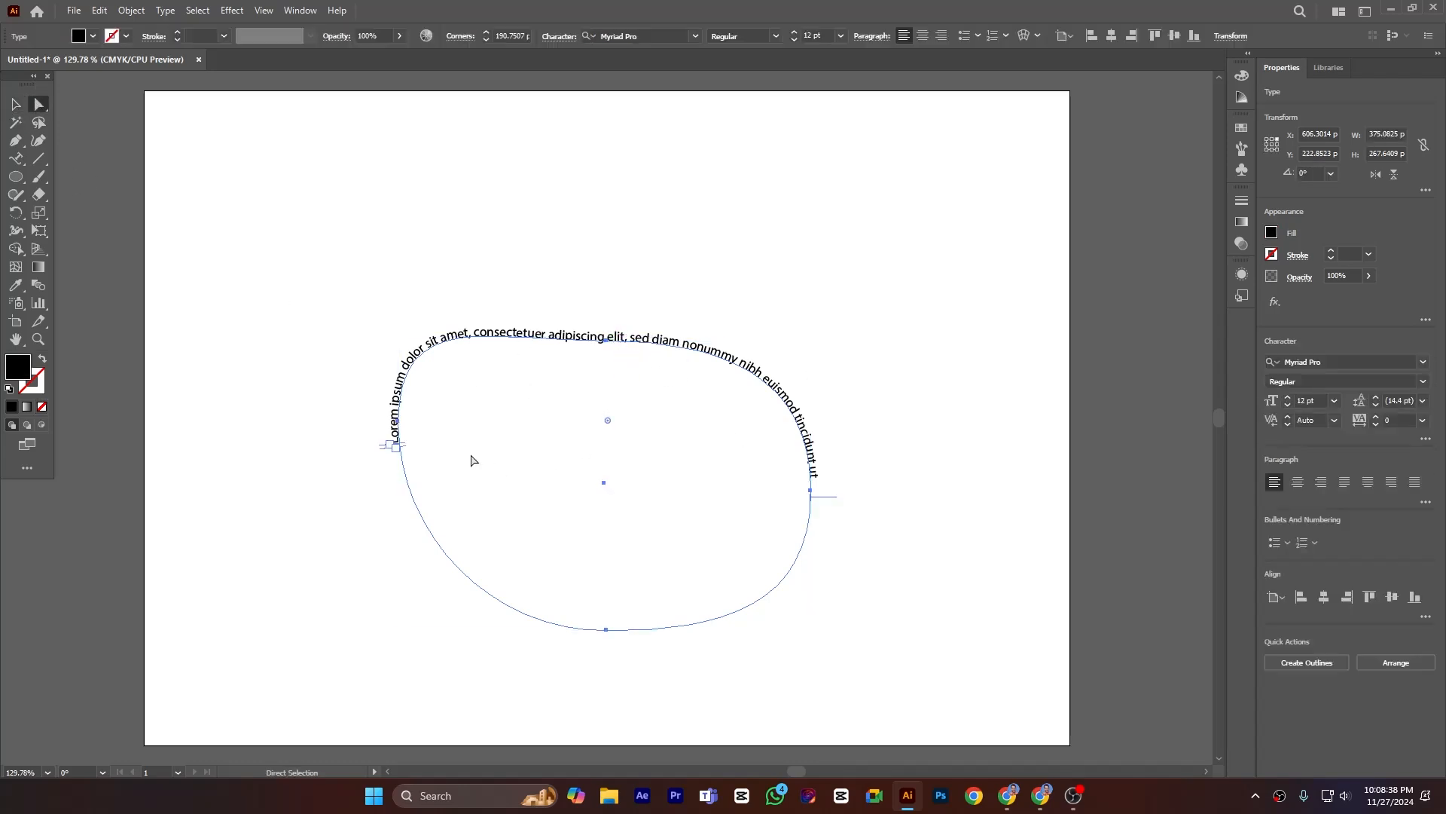
pyautogui.moveTo(397, 452)
pyautogui.mouseDown()
pyautogui.moveTo(410, 478)
pyautogui.moveTo(399, 470)
pyautogui.mouseUp()
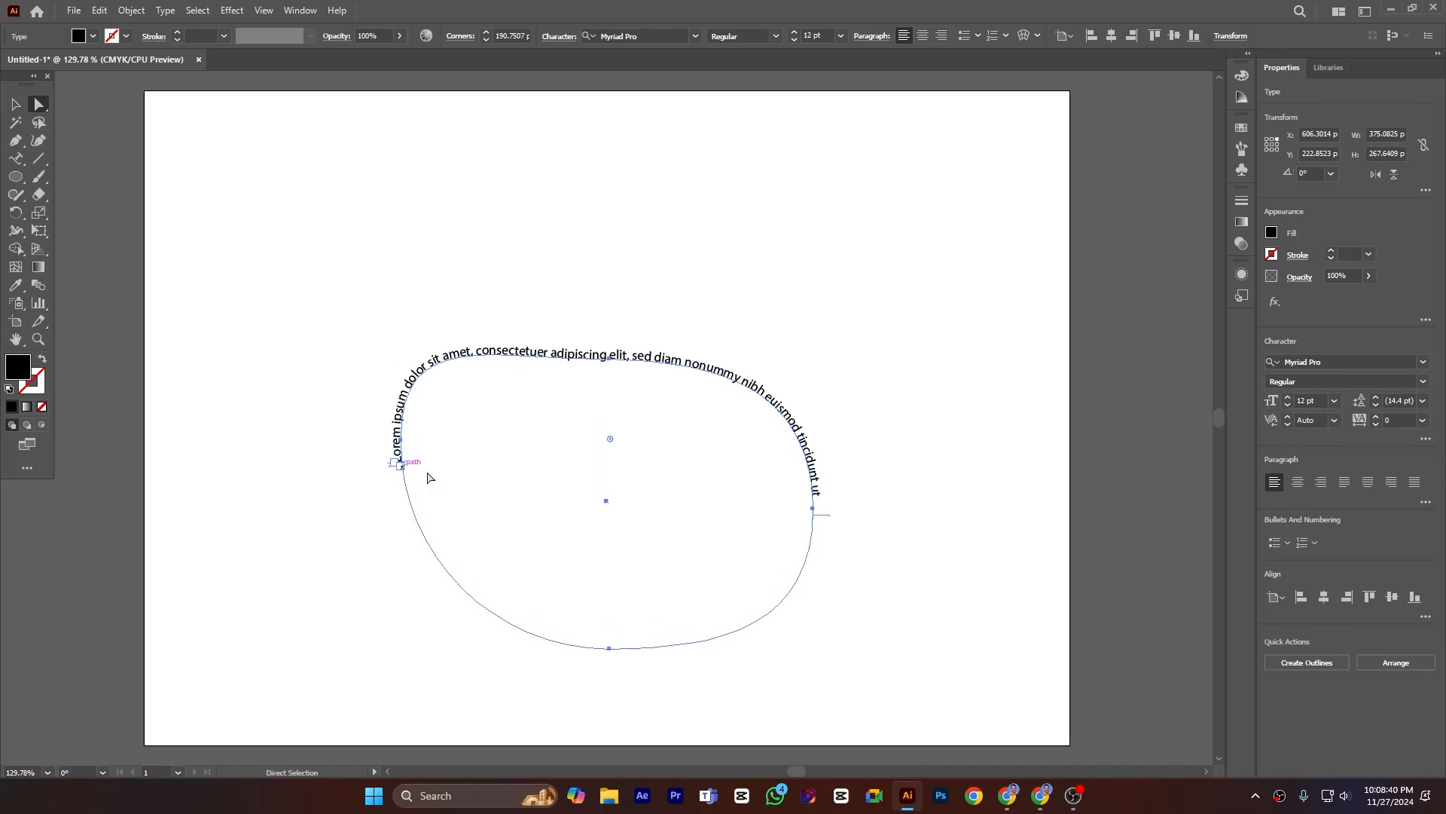
pyautogui.moveTo(828, 510); pyautogui.dragTo(826, 478)
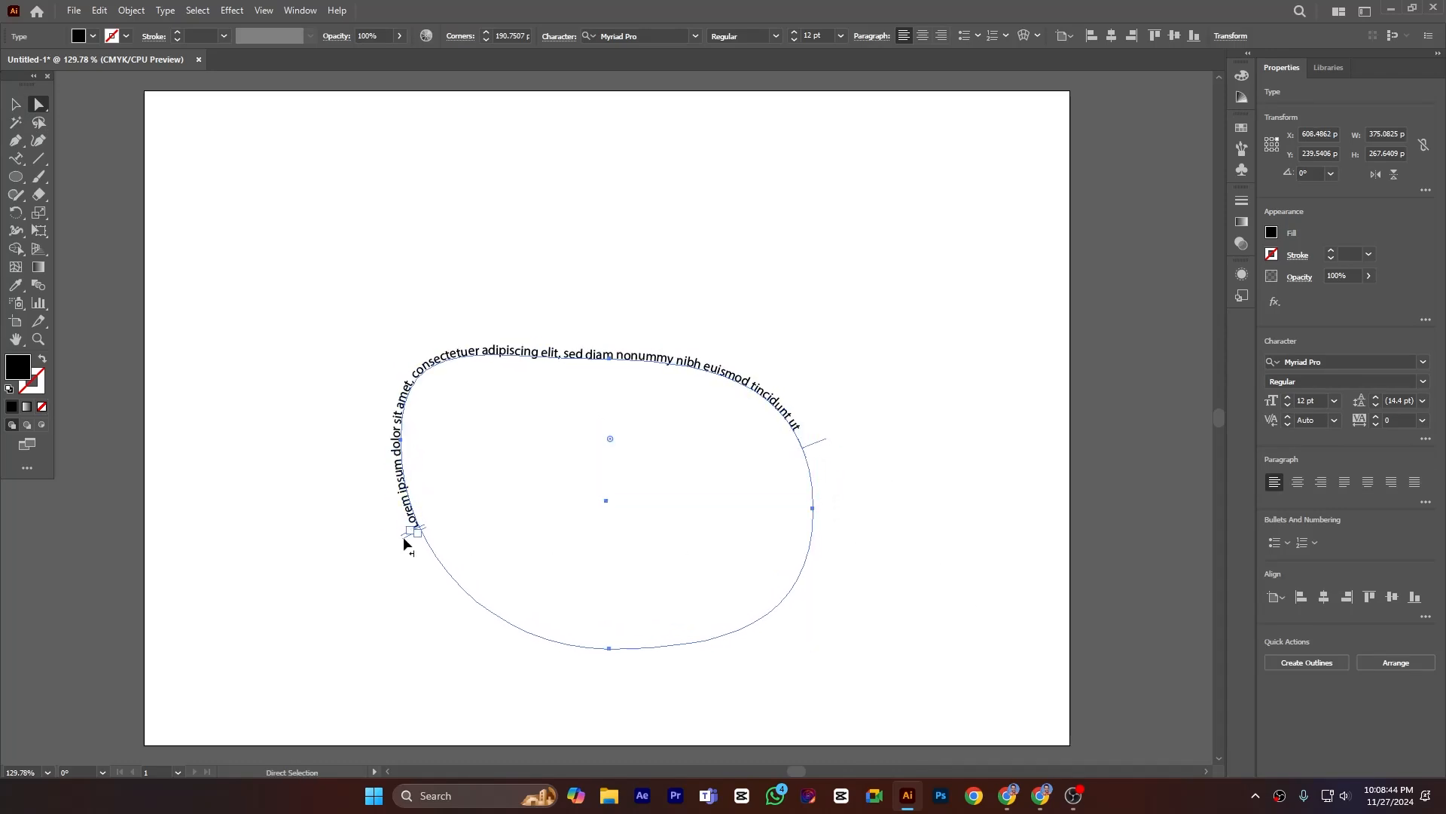
pyautogui.moveTo(404, 539); pyautogui.dragTo(807, 432)
# - Open the Type on a Path Options with preview enabled, and try Flip on the text before turning it back off
pyautogui.click(166, 10)
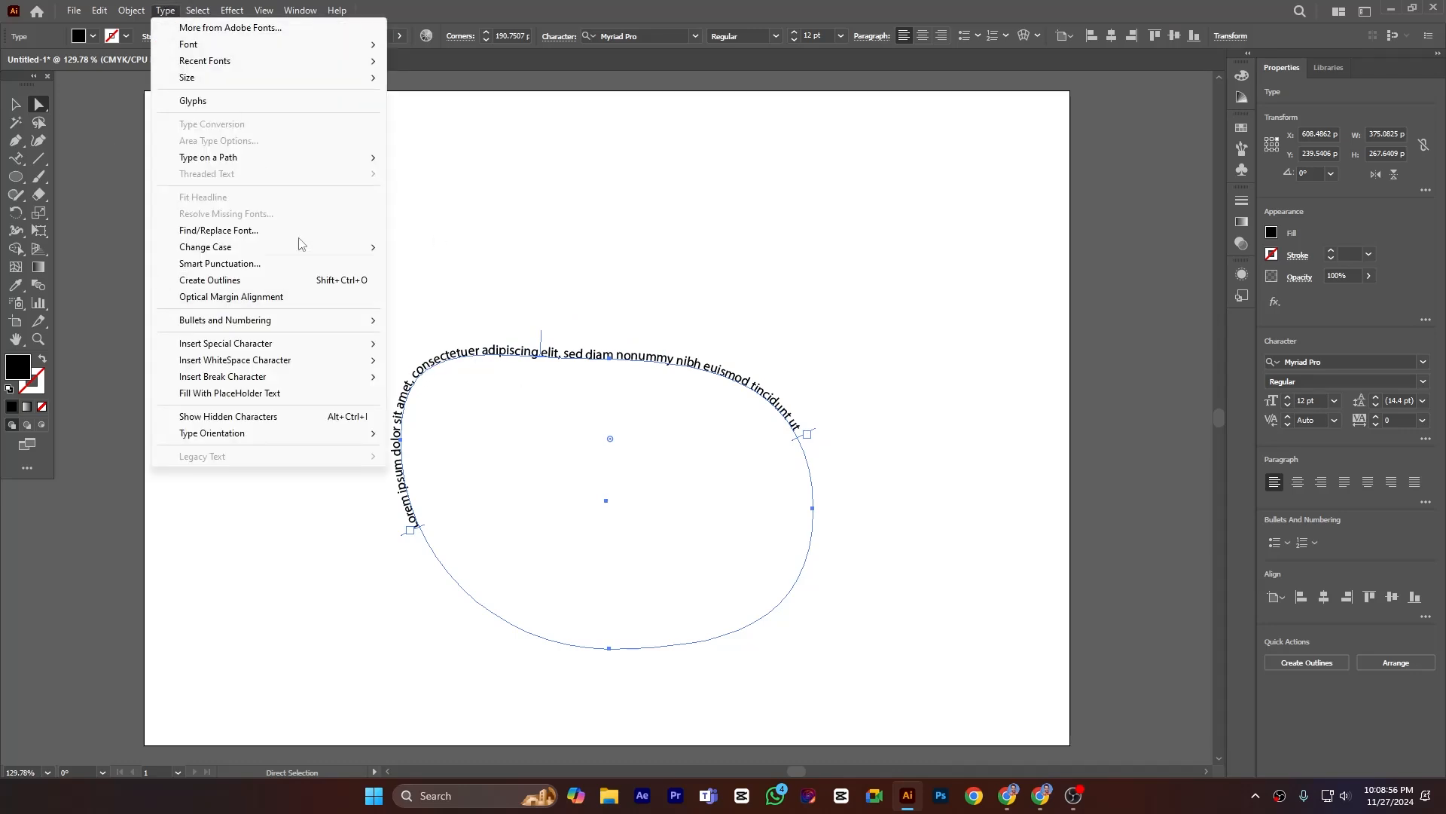
pyautogui.moveTo(298, 162)
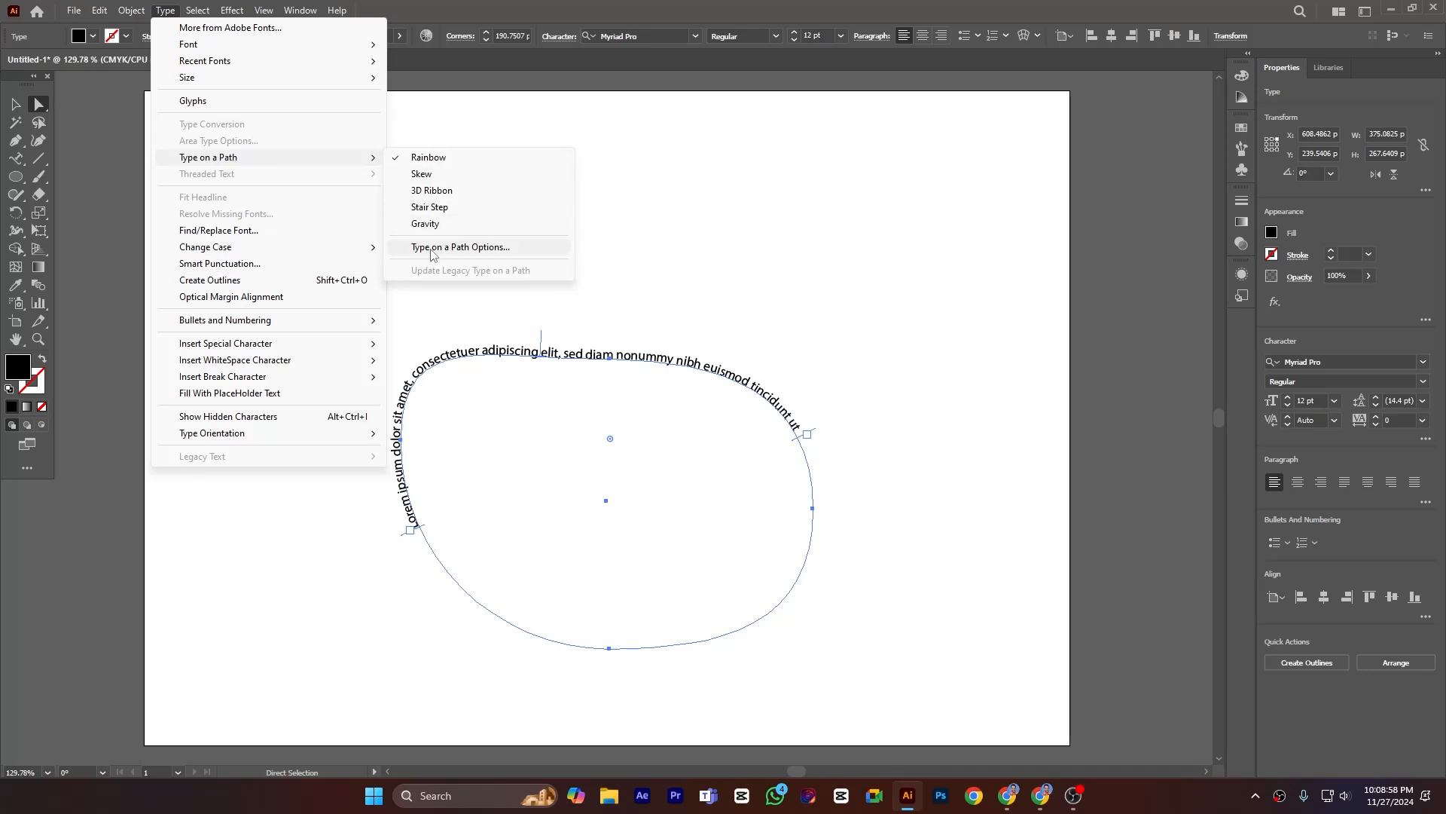
pyautogui.click(486, 250)
pyautogui.moveTo(974, 245); pyautogui.dragTo(931, 204)
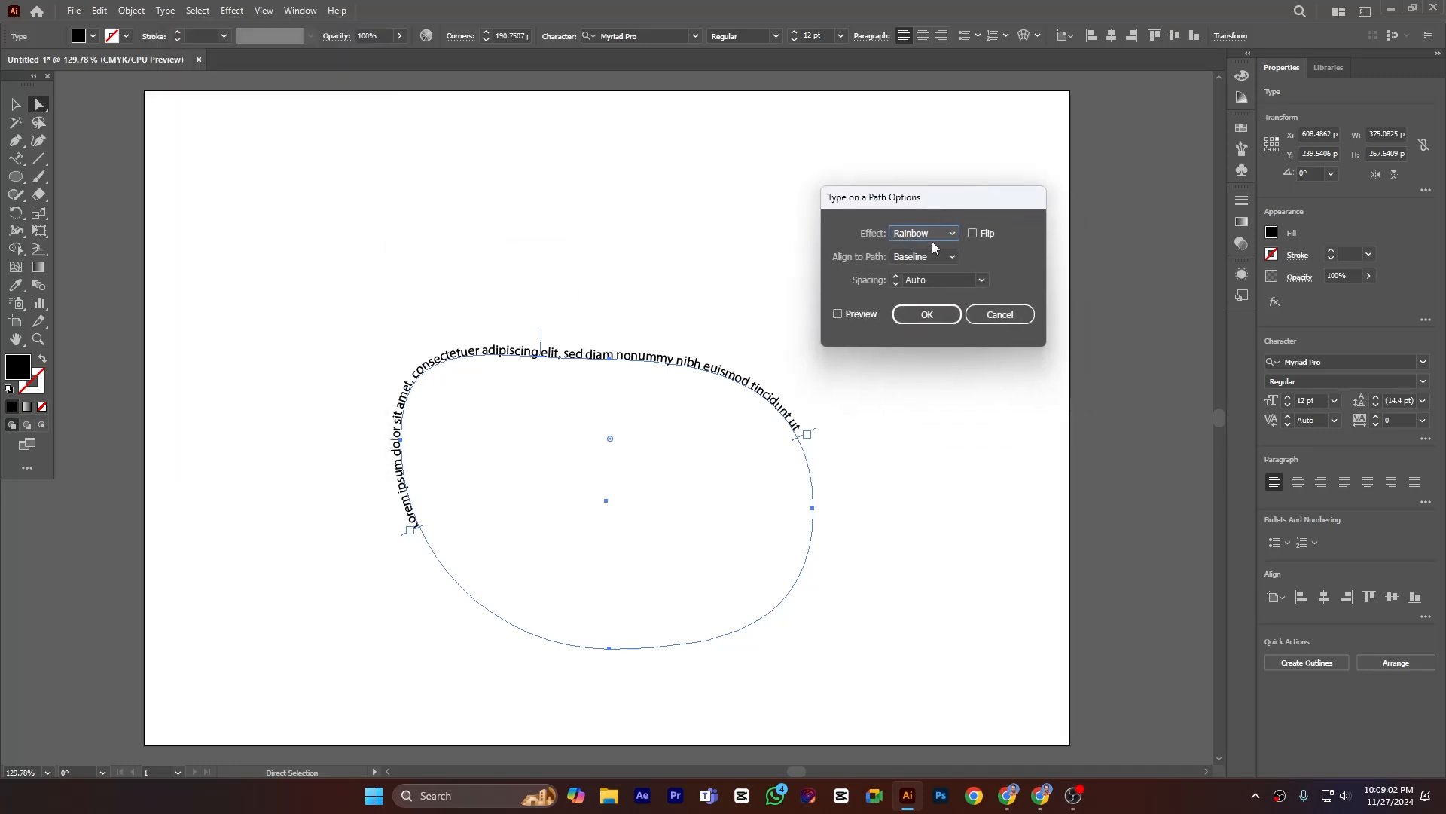
pyautogui.click(973, 232)
pyautogui.click(839, 315)
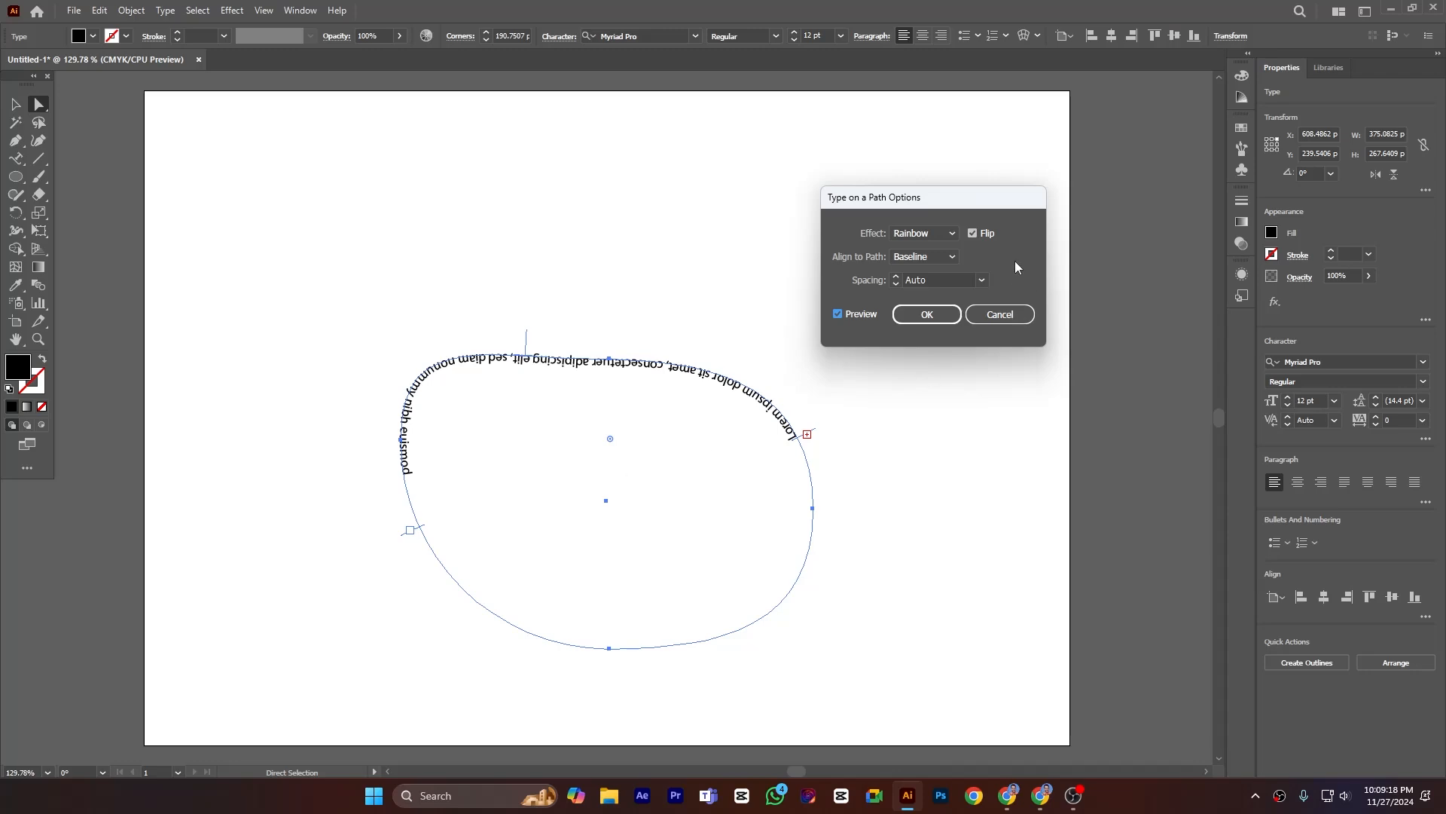
pyautogui.click(974, 234)
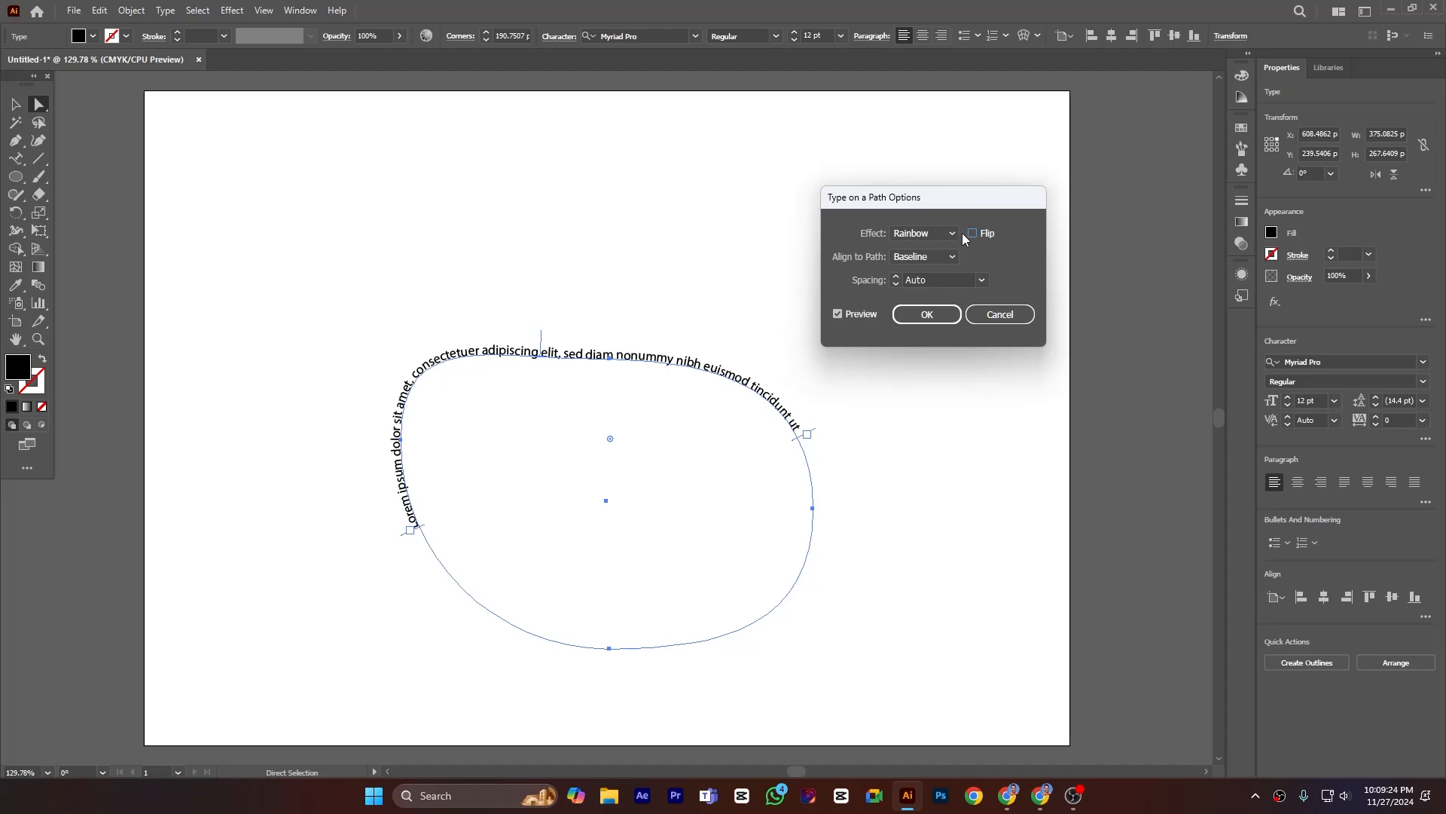
# - Preview the Skew, 3D Ribbon, Stair Step and Gravity effects on the path text and return to Rainbow
pyautogui.click(957, 232)
pyautogui.click(919, 268)
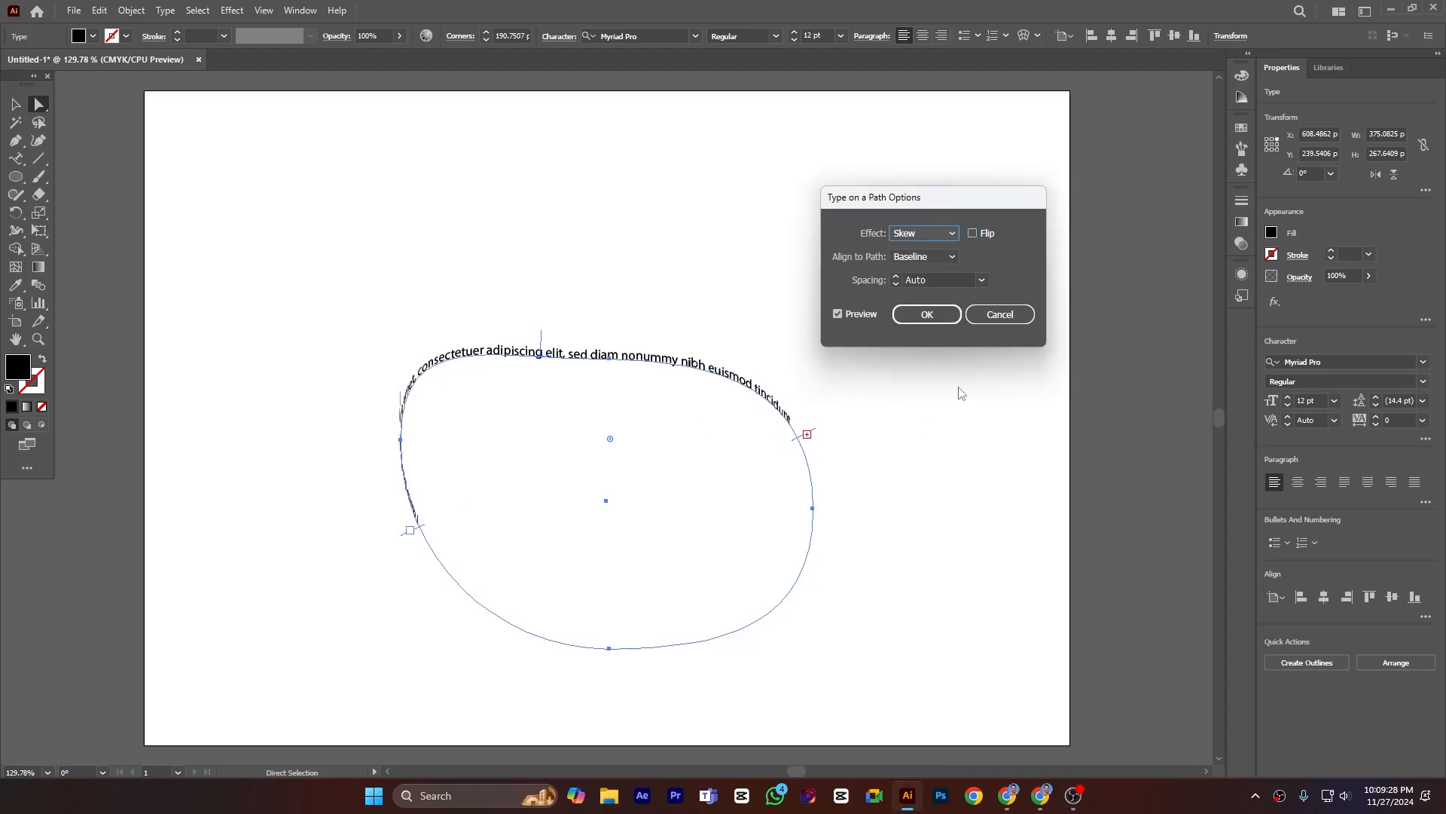
pyautogui.click(907, 234)
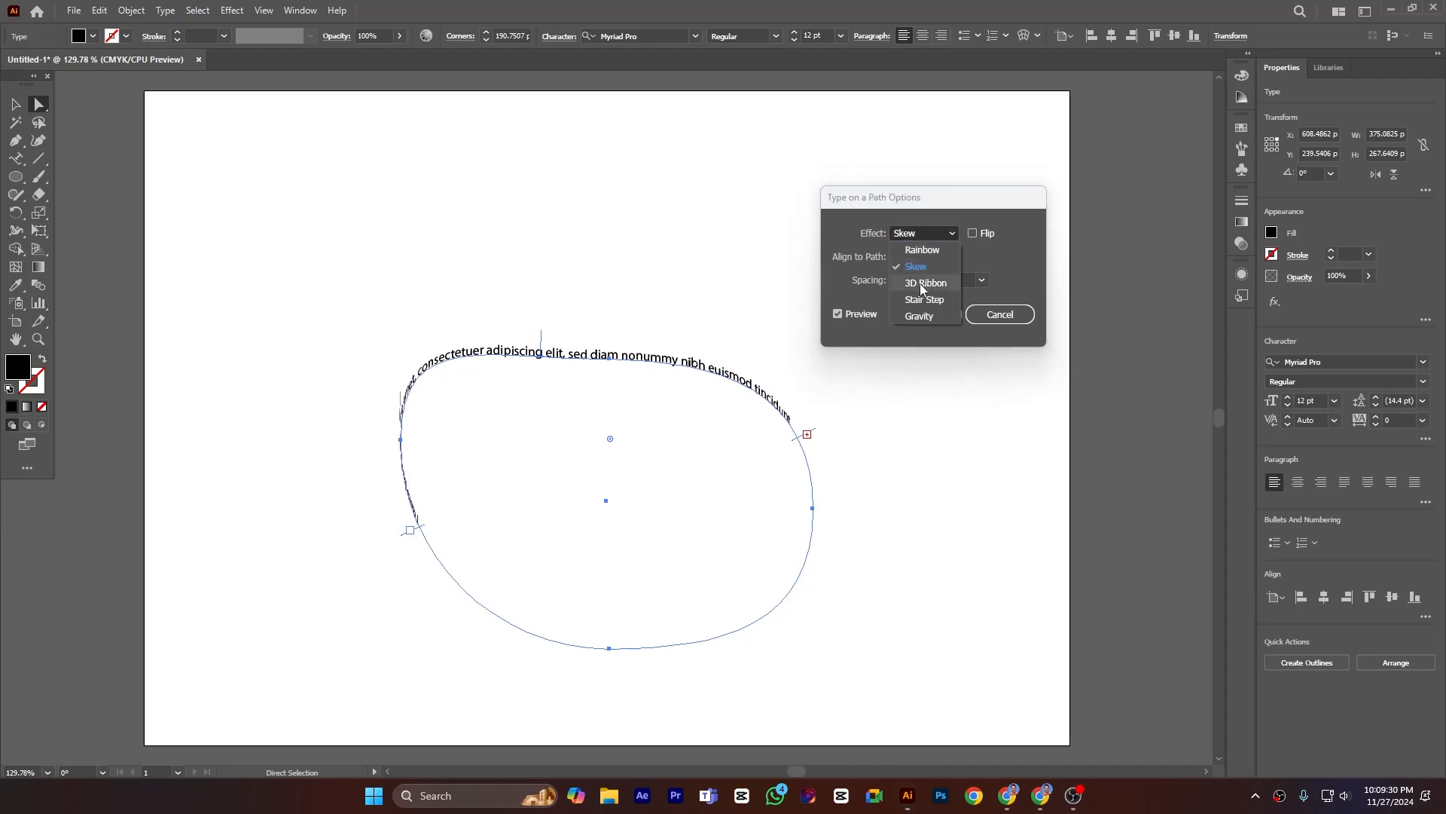
pyautogui.click(922, 284)
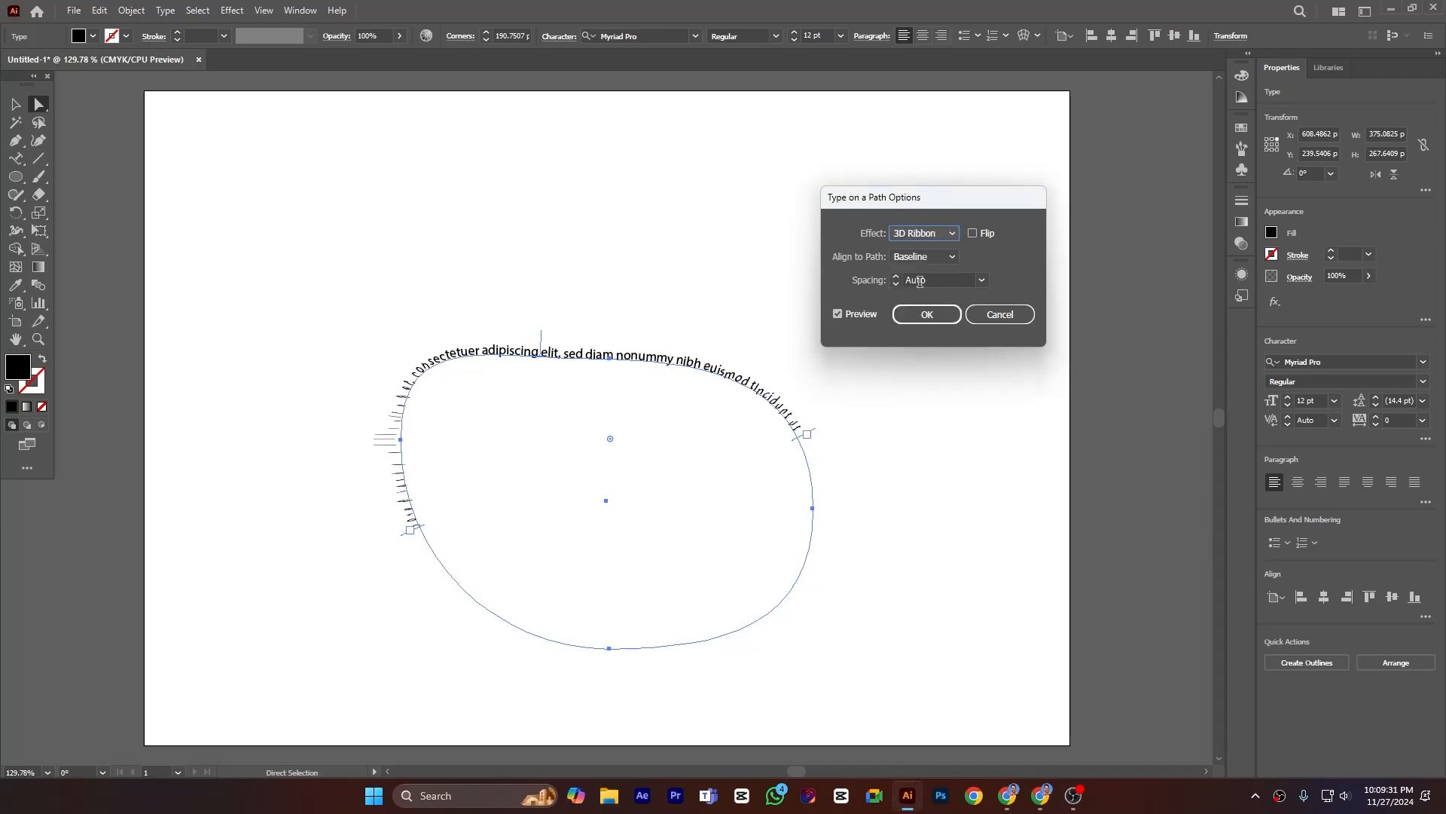
pyautogui.click(918, 235)
pyautogui.click(923, 300)
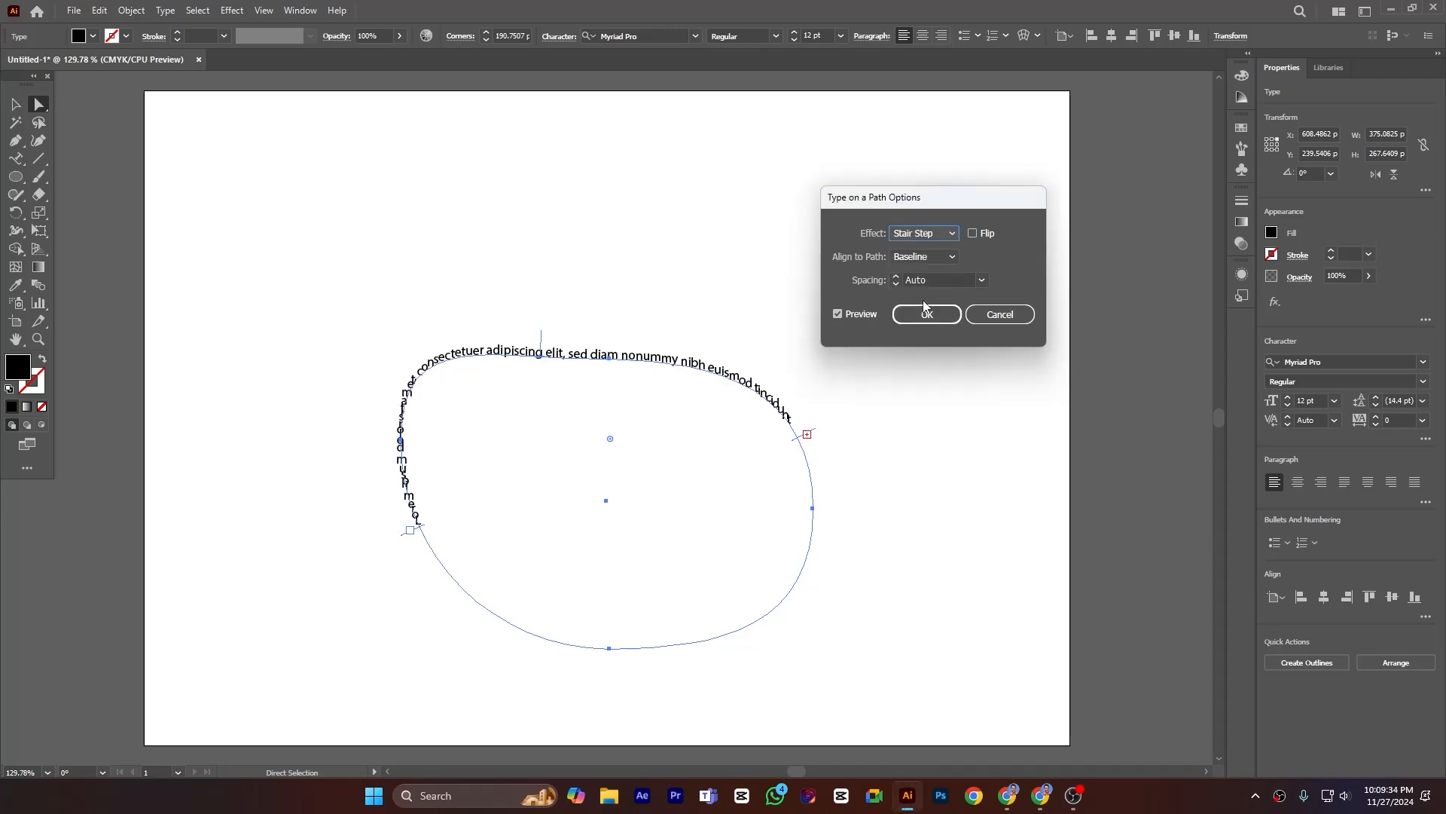
pyautogui.click(928, 235)
pyautogui.click(926, 316)
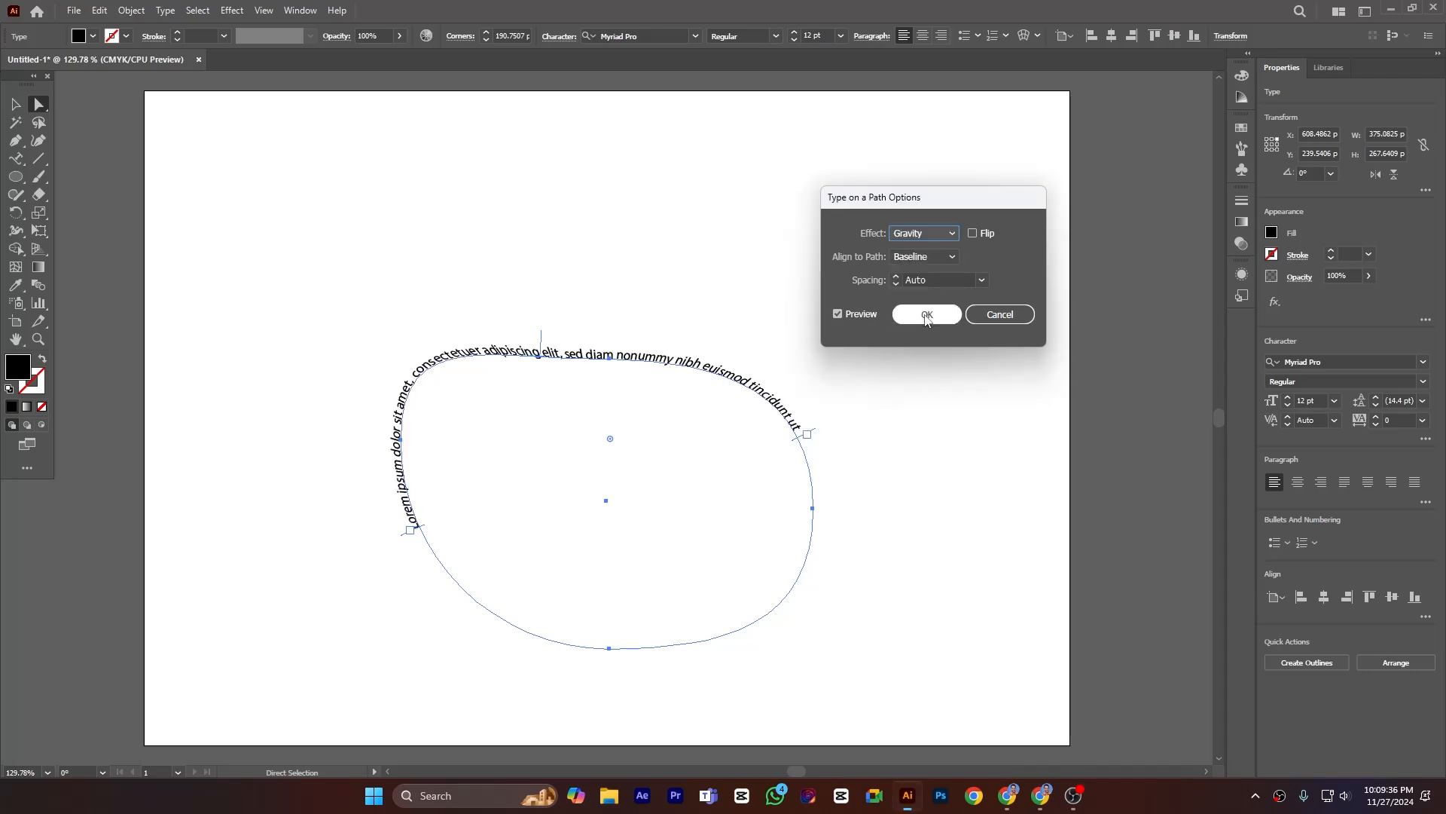
pyautogui.click(920, 233)
pyautogui.click(923, 251)
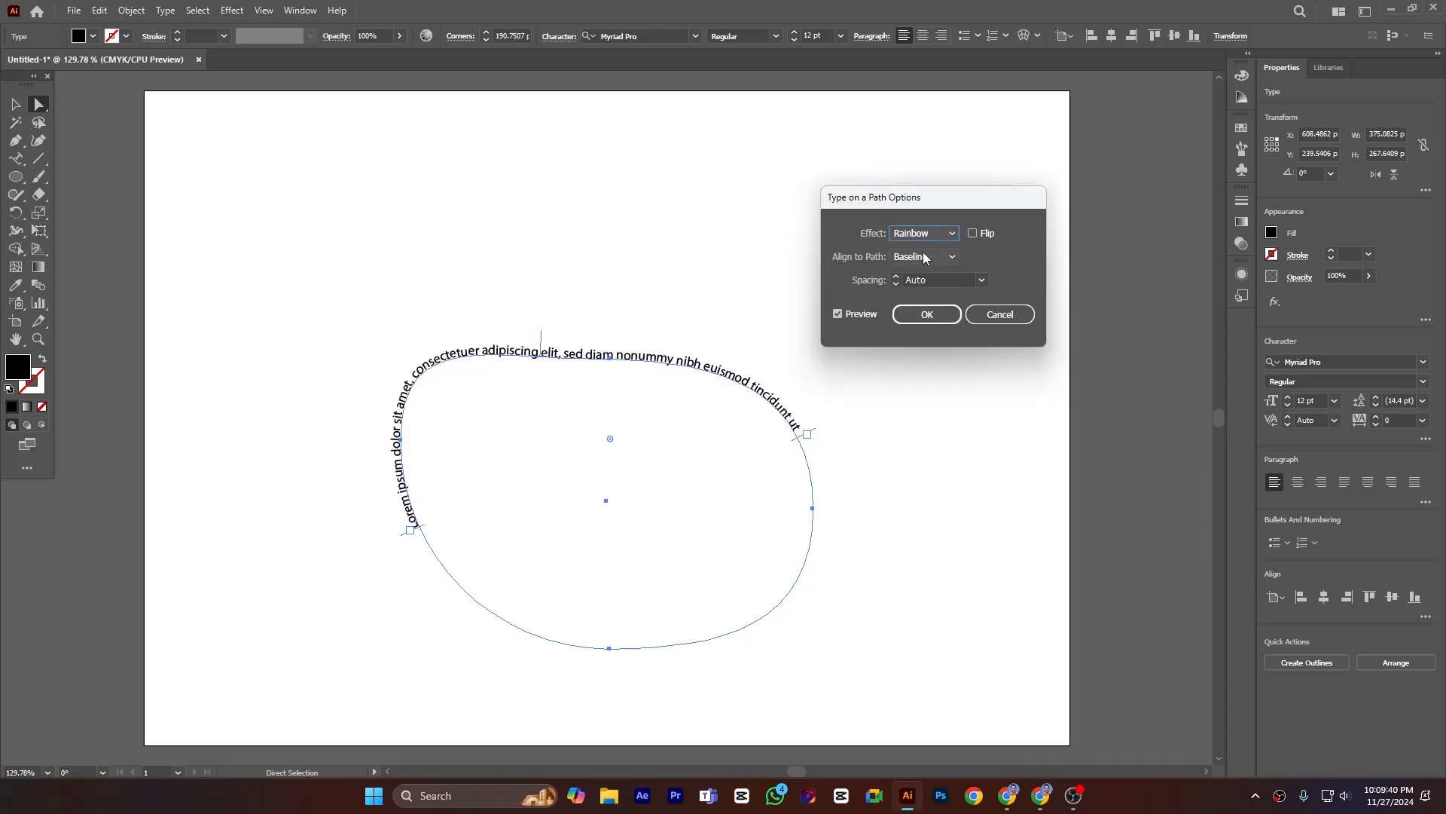
# - Preview the Ascender, Descender and Center path alignments on the text and return Align to Path to Baseline
pyautogui.click(926, 257)
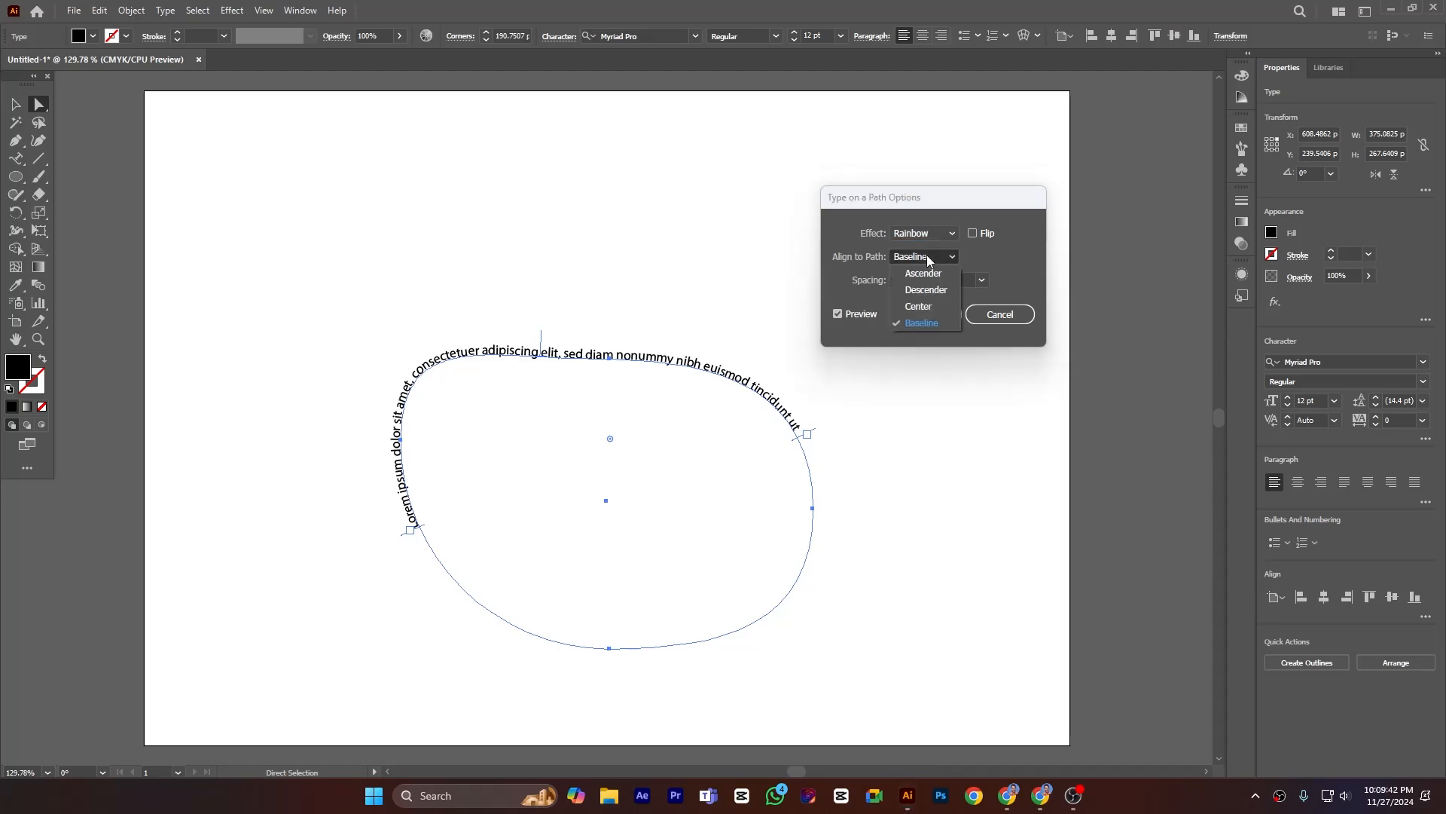
pyautogui.click(928, 273)
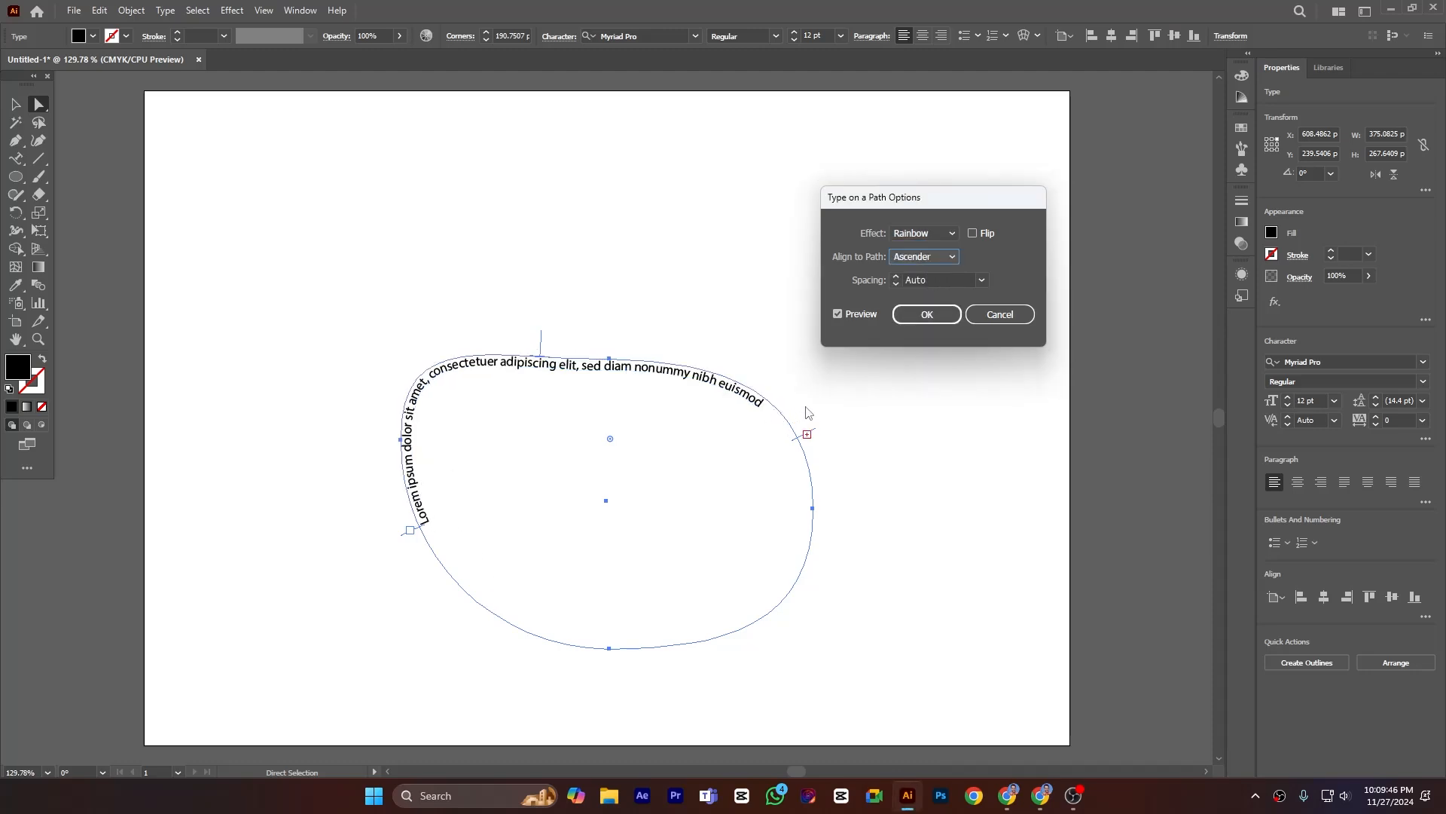
pyautogui.click(926, 257)
pyautogui.click(926, 276)
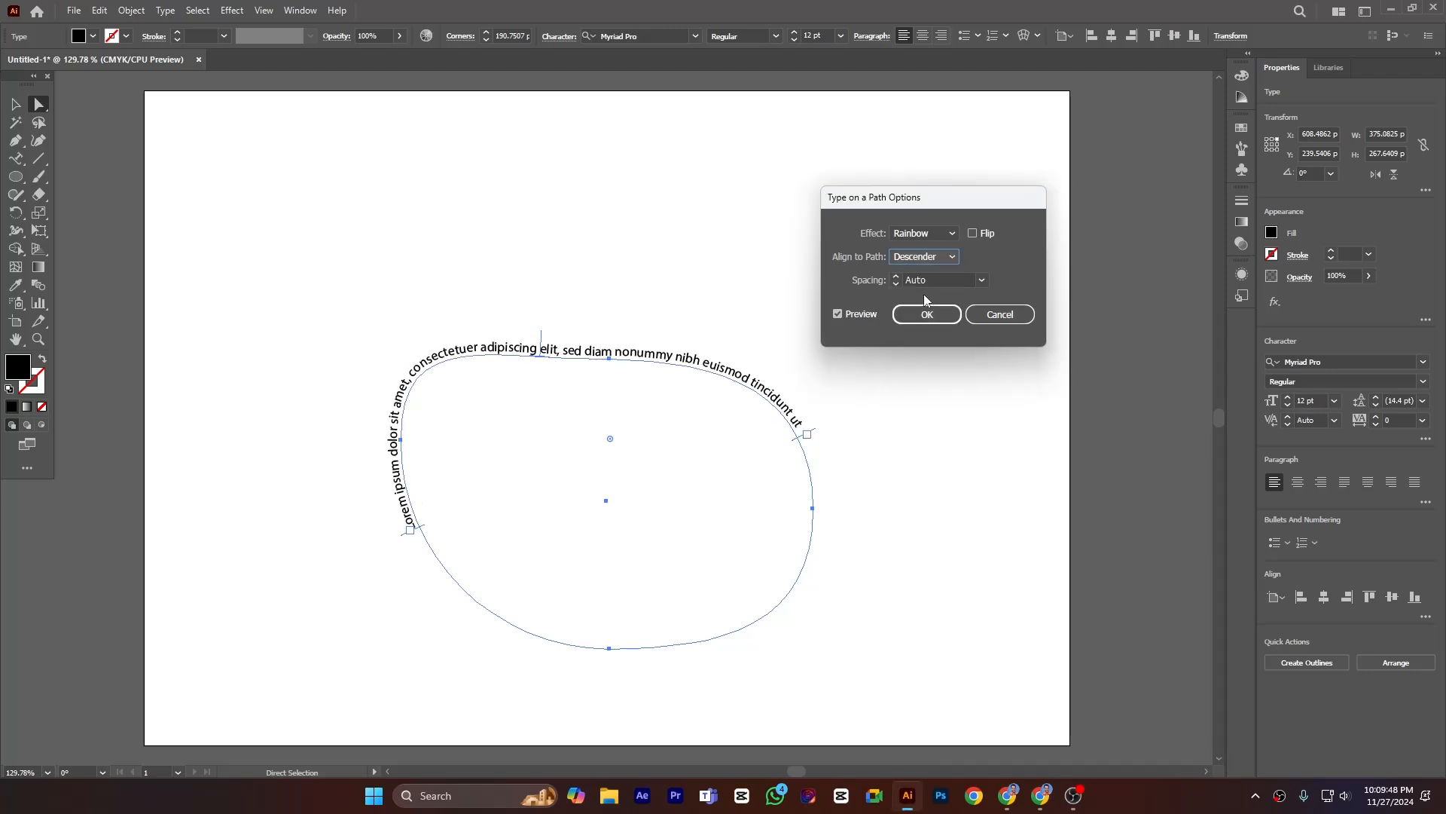
pyautogui.click(928, 256)
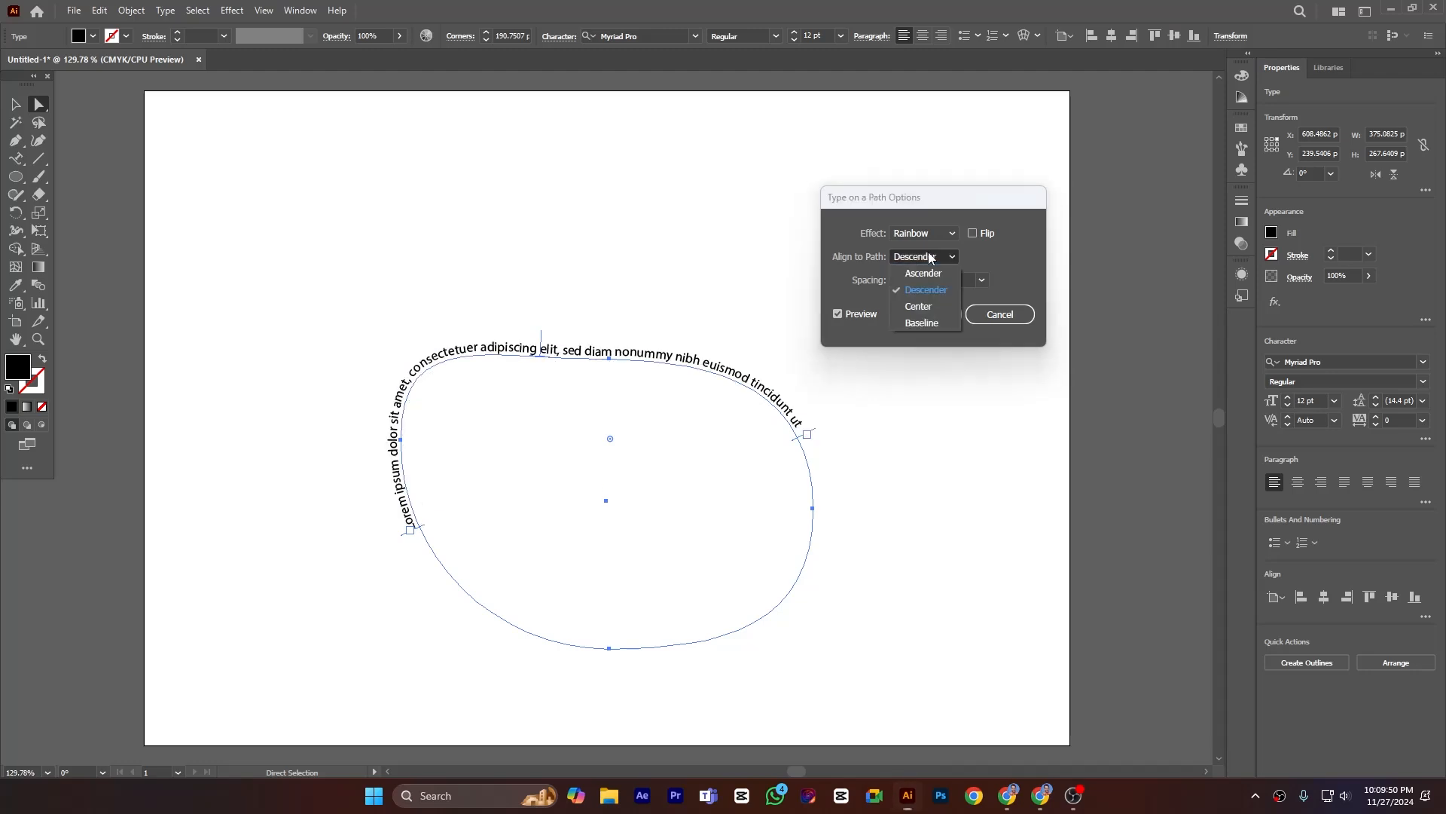
pyautogui.click(927, 311)
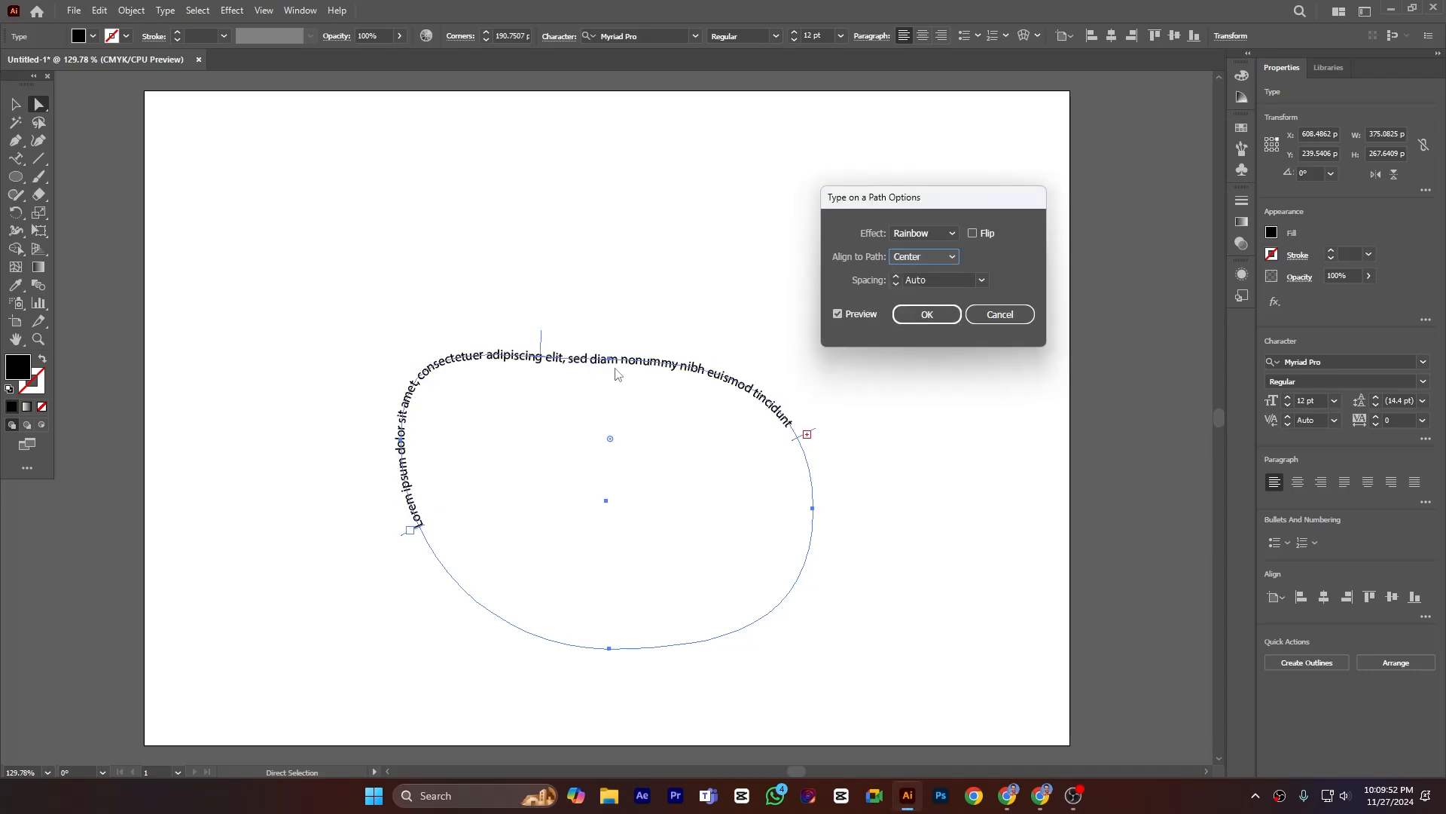
pyautogui.click(948, 257)
pyautogui.click(925, 322)
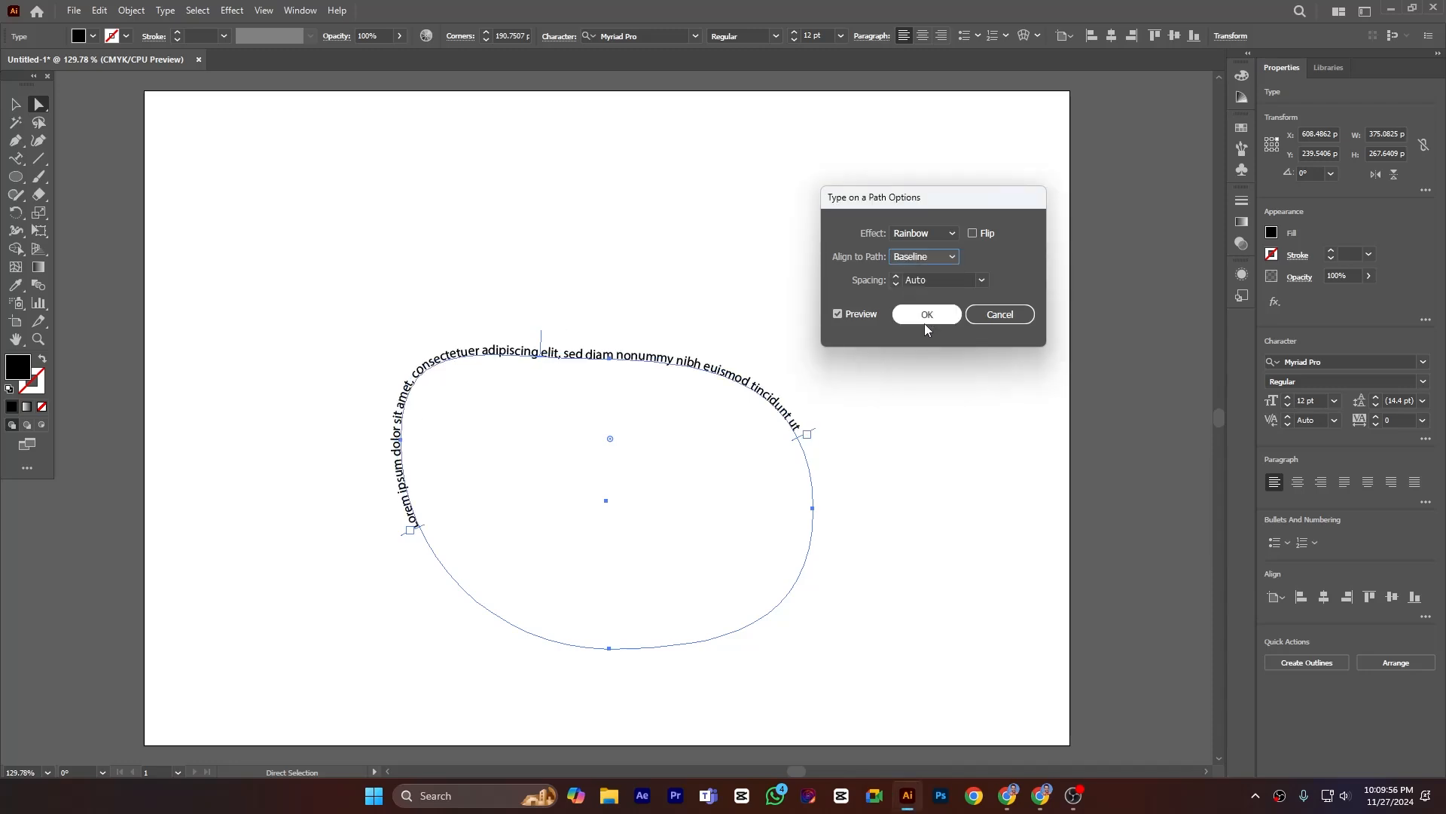
# - Try the Ascender alignment once more, set Align to Path back to Baseline, and apply the Type on a Path options
pyautogui.click(933, 259)
pyautogui.click(929, 272)
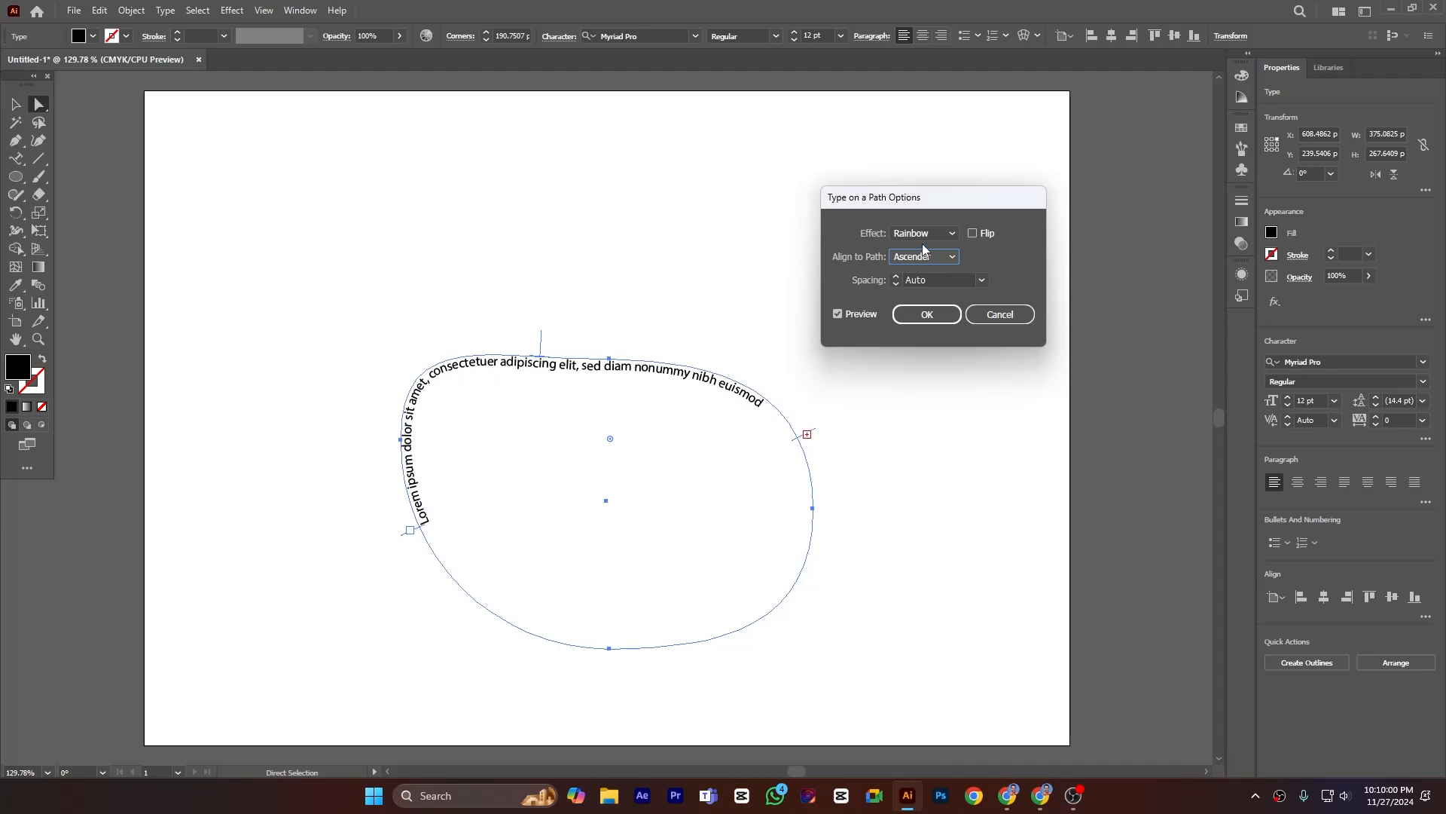
pyautogui.click(924, 256)
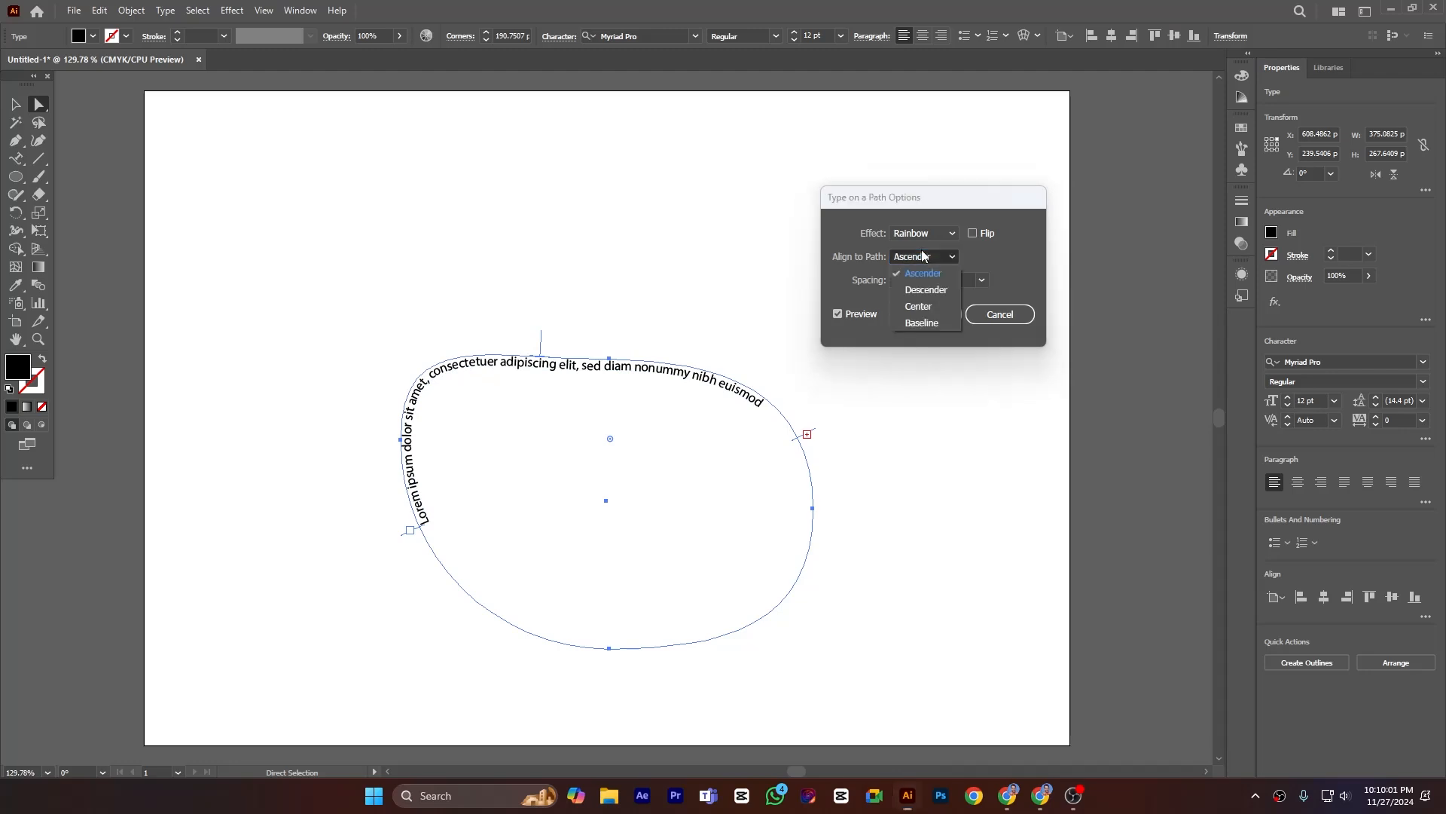
pyautogui.click(927, 322)
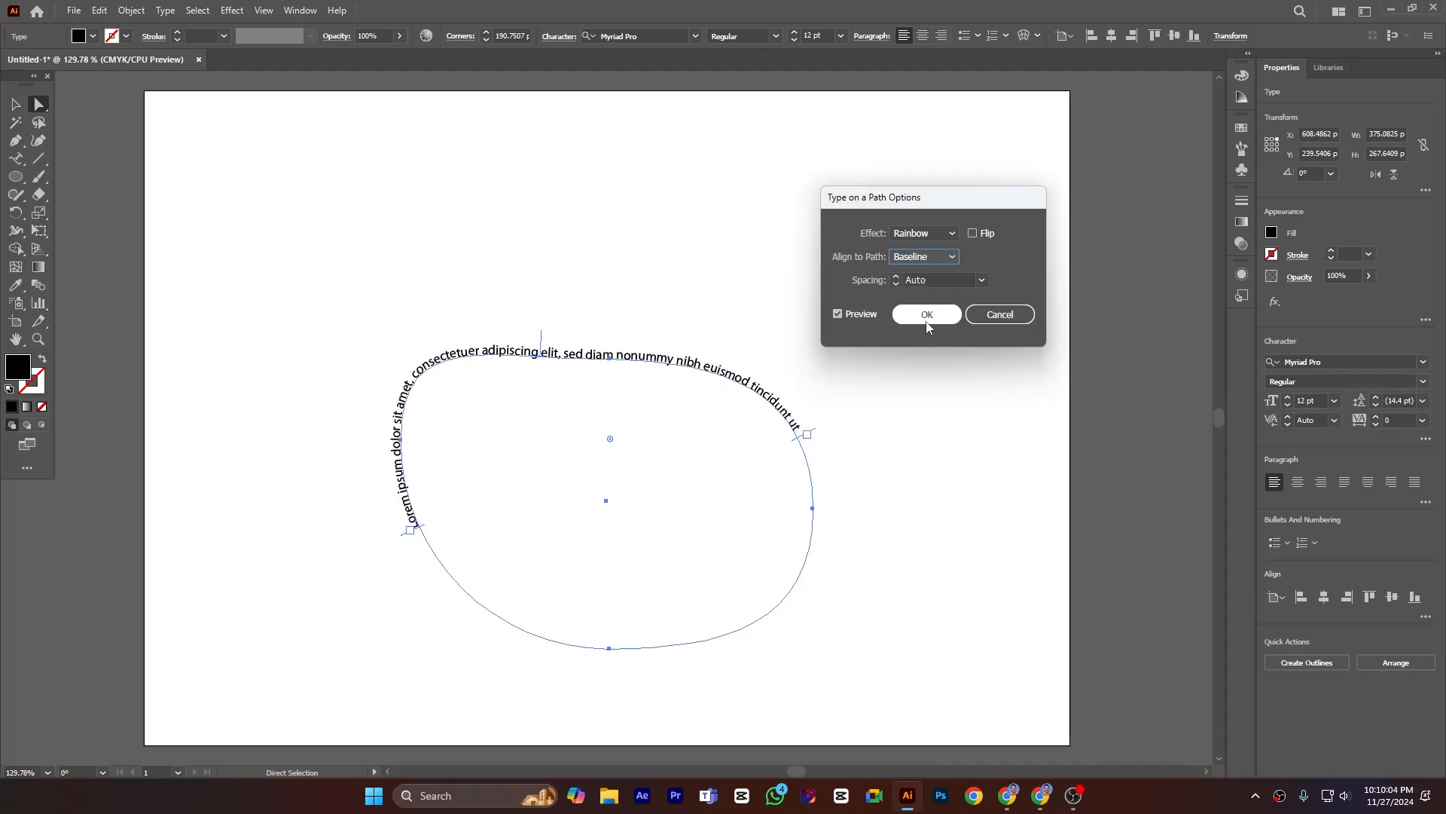
pyautogui.click(928, 319)
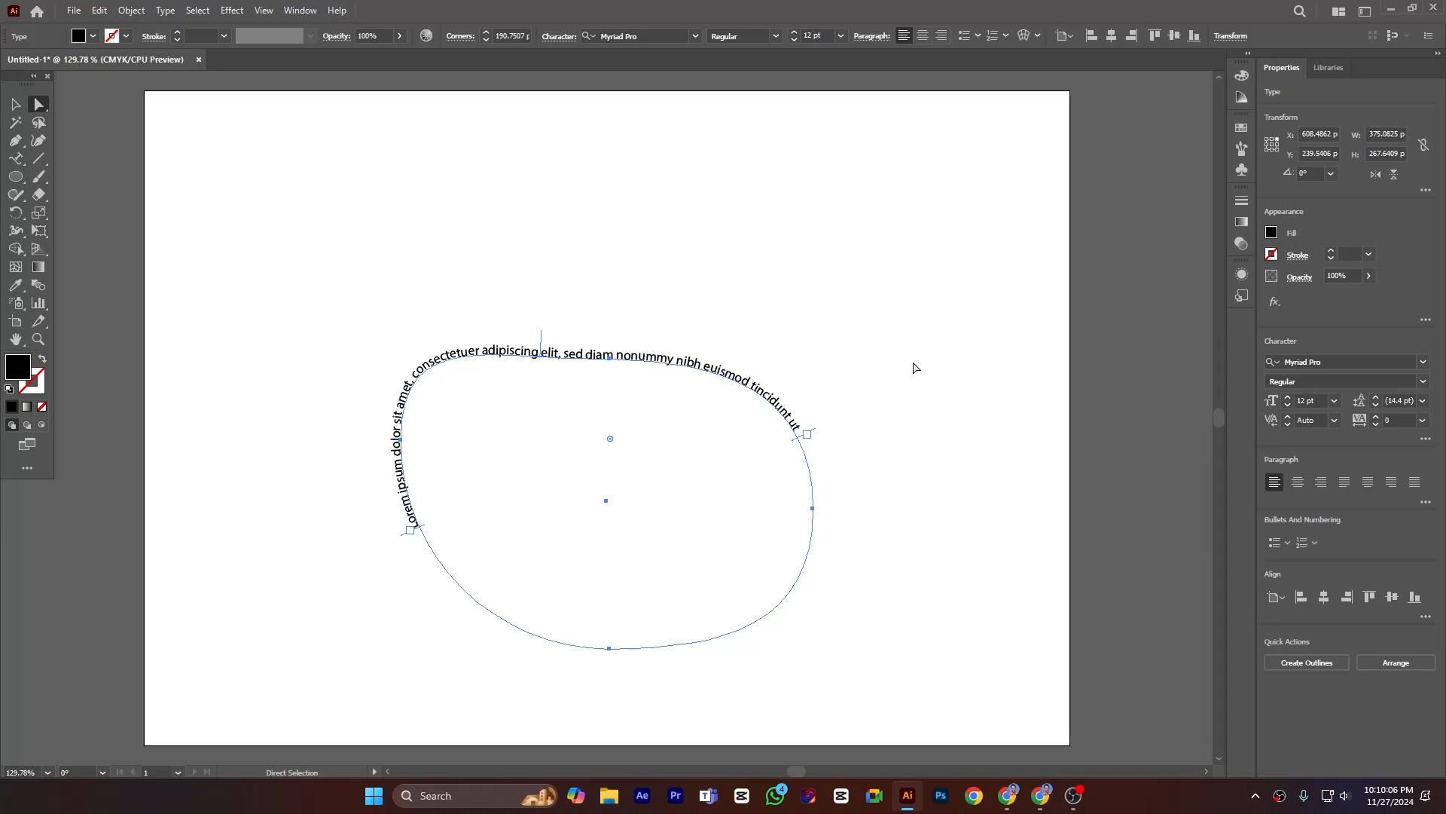